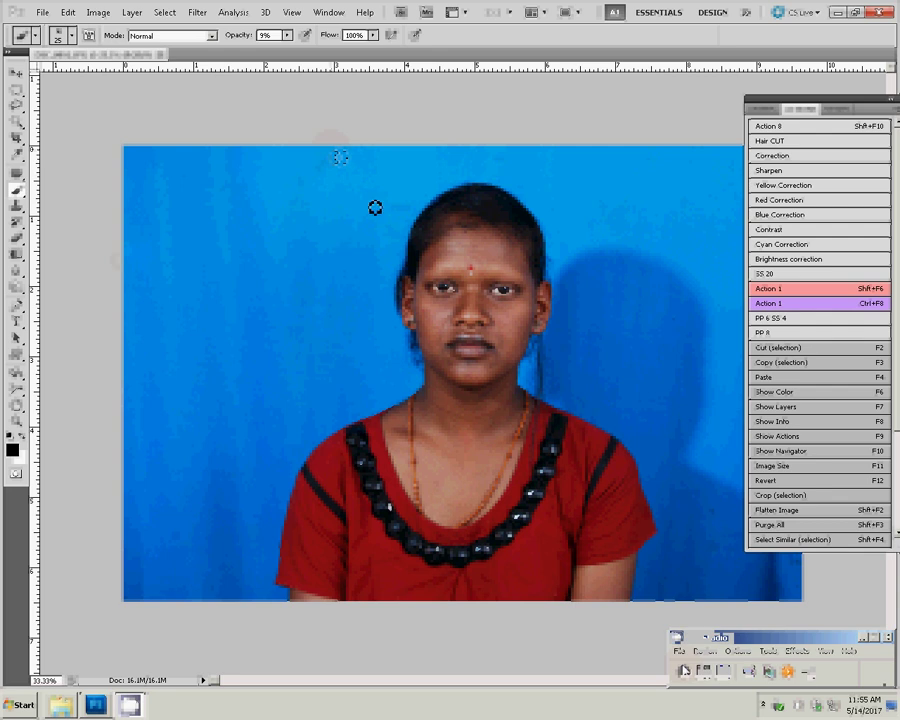
- Crop the photo to a 3.4 × 4.4 cm head-and-shoulders passport frame at 300 resolution
key(c)
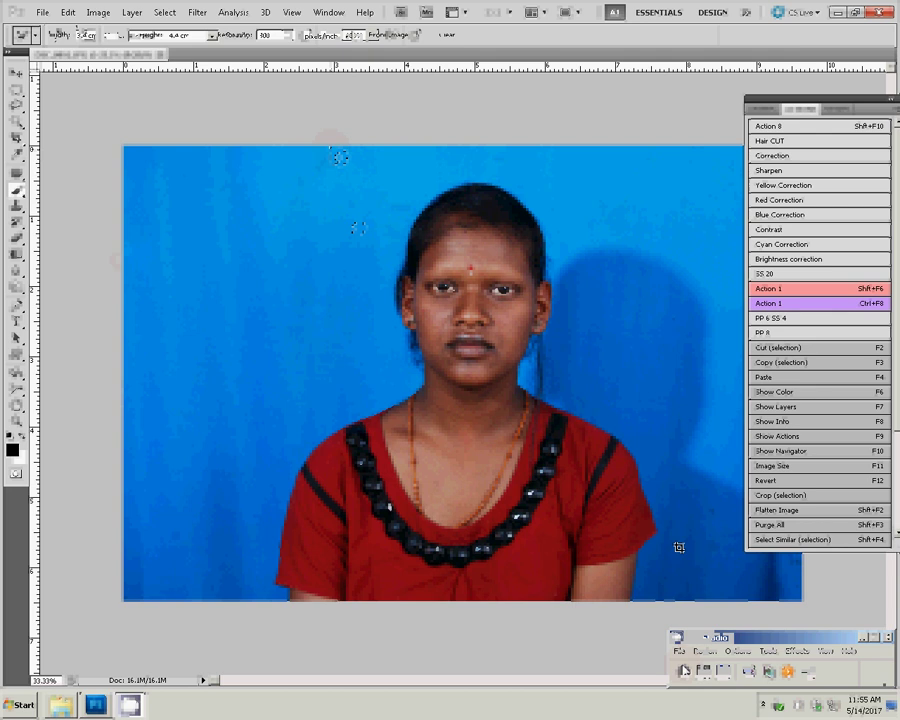
drag(678, 547, 320, 152)
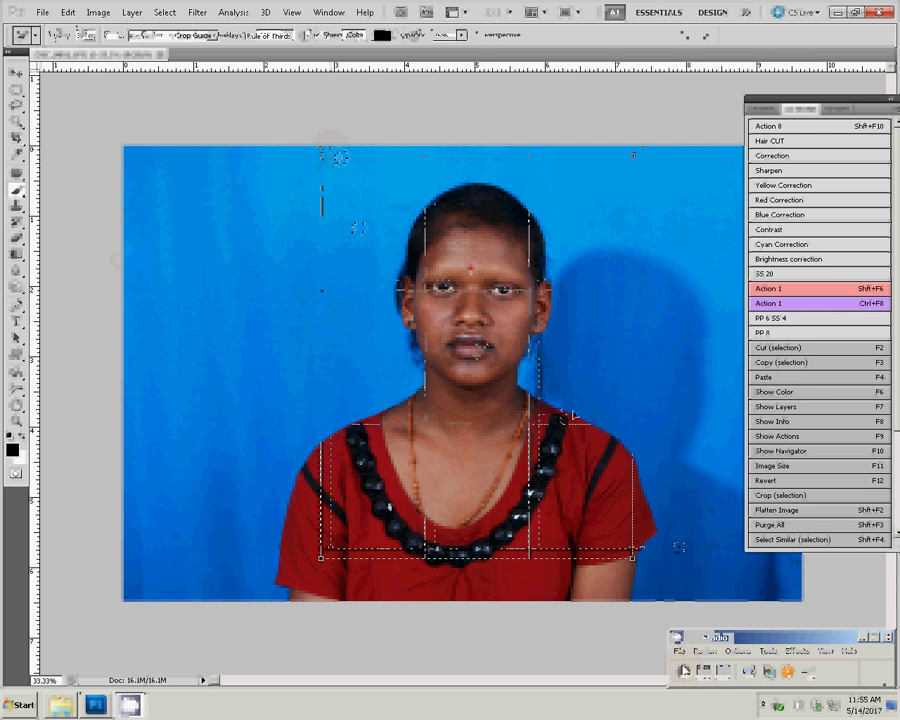
key(Return)
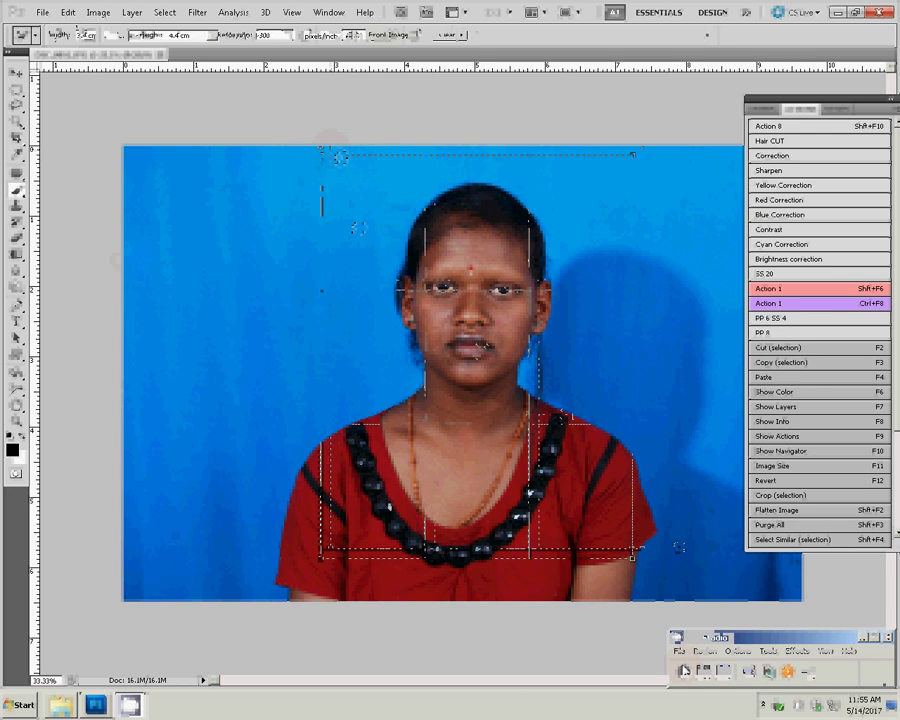
key(z)
right_click(456, 376)
- Select the blue backdrop with the Magic Wand and feather the selection by 2 pixels
click(486, 381)
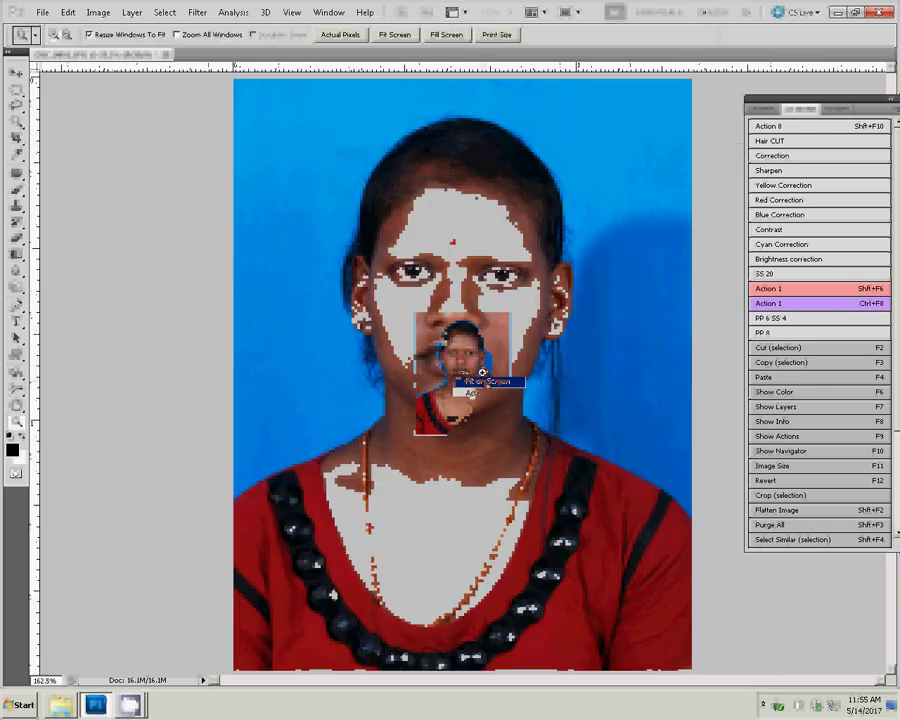
key(w)
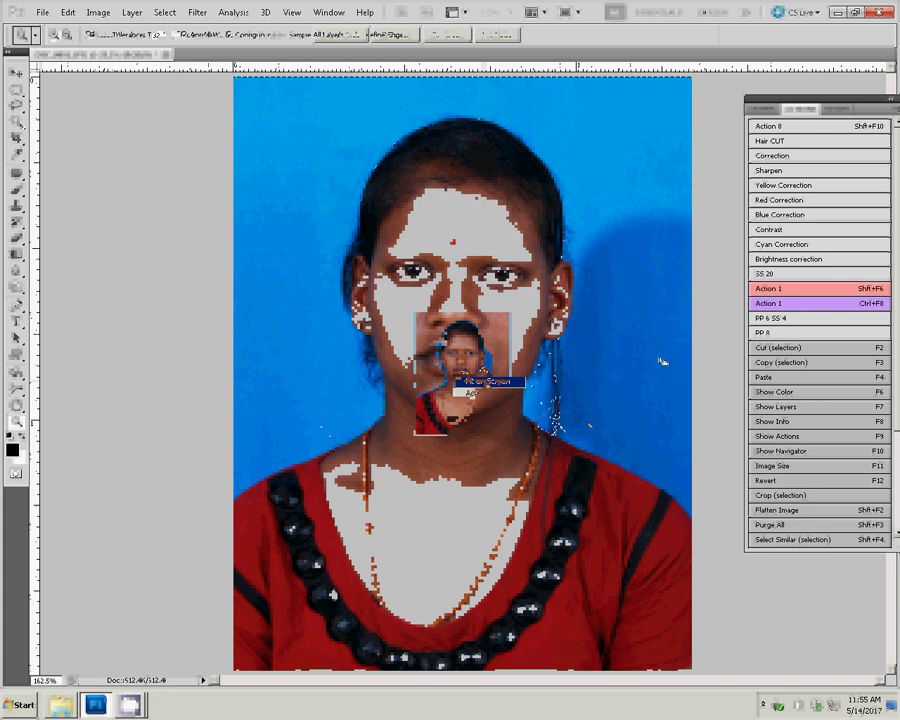
right_click(623, 298)
click(658, 403)
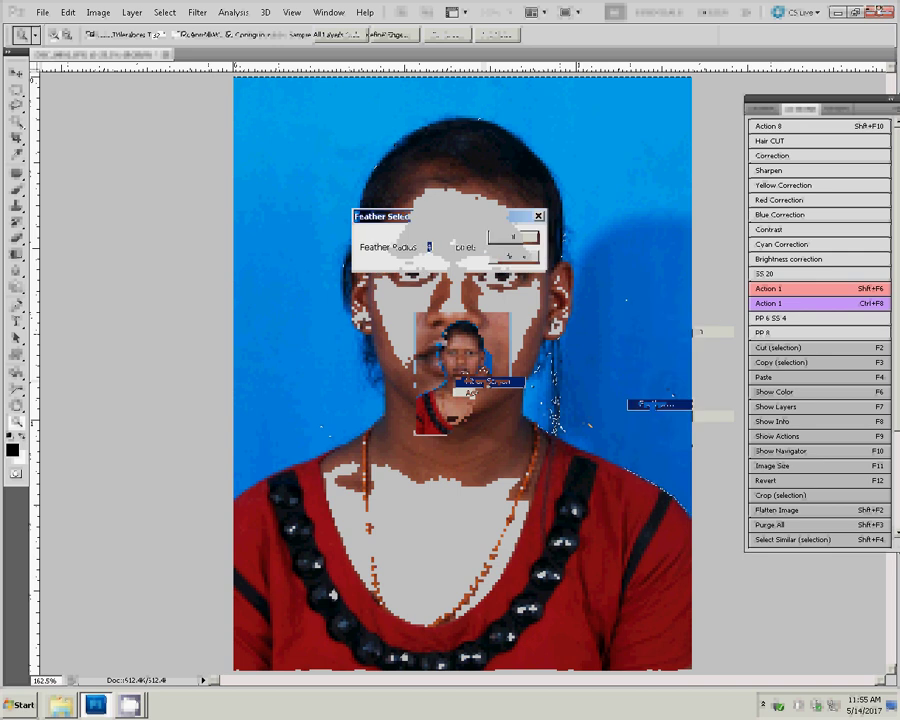
text(2)
click(511, 240)
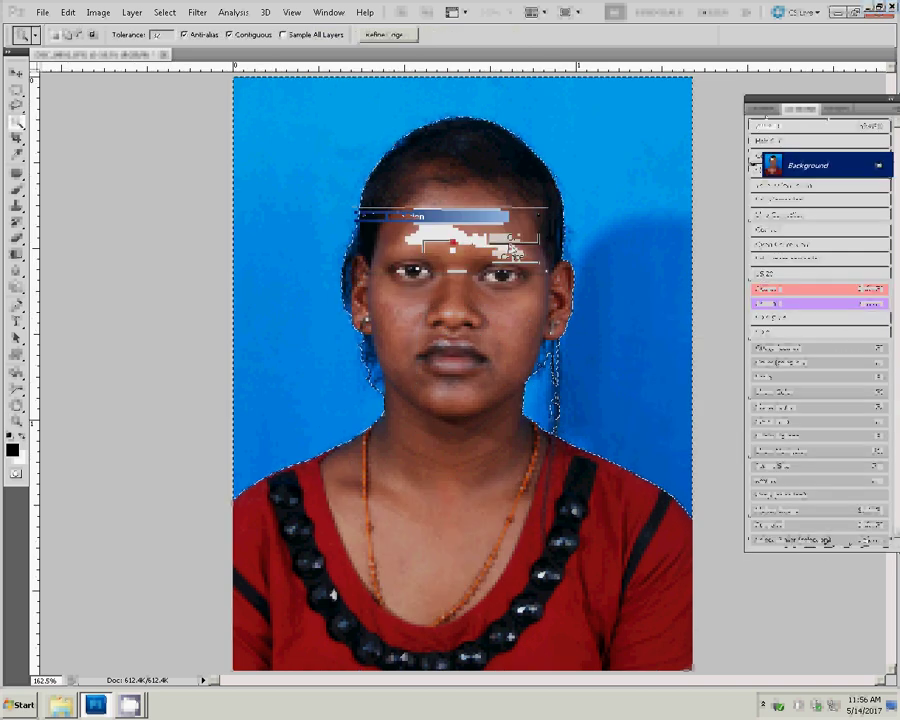
- Fill the selected backdrop with a Solid Color blue fill layer, then flatten the image
click(818, 540)
click(828, 313)
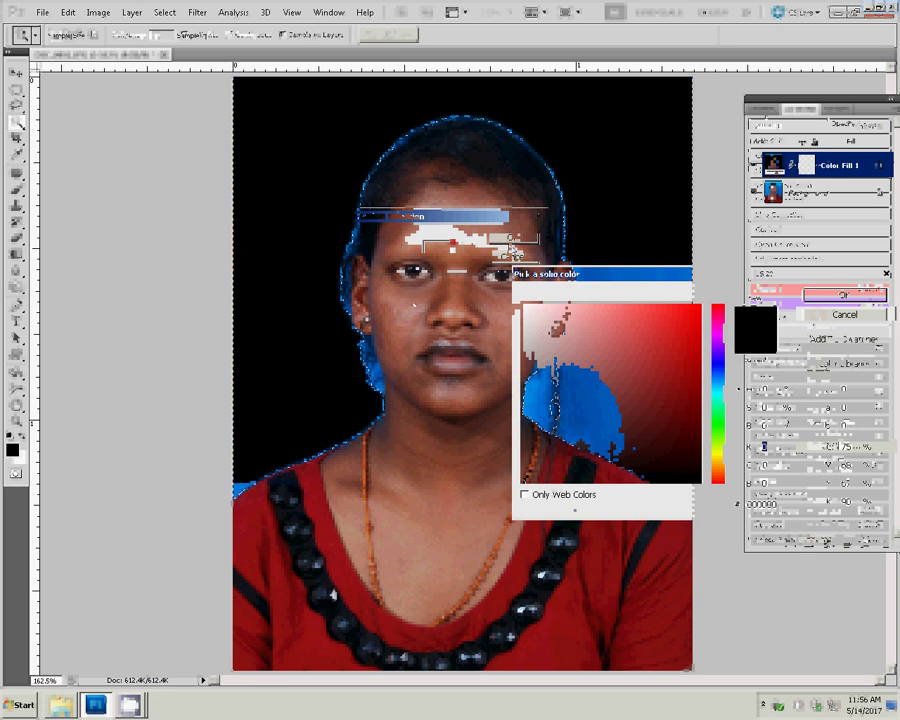
click(694, 349)
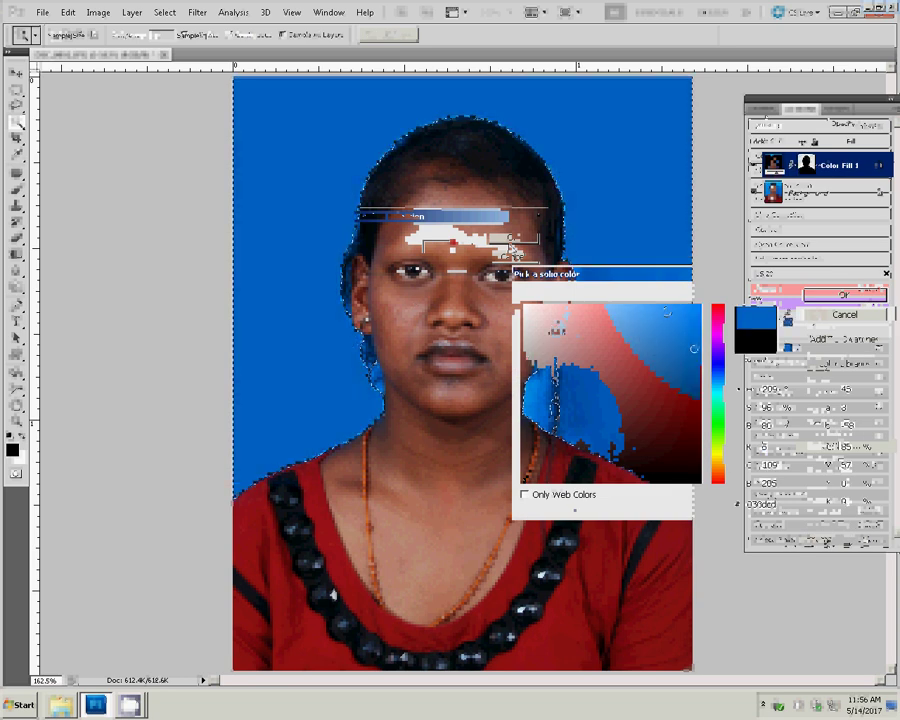
click(843, 297)
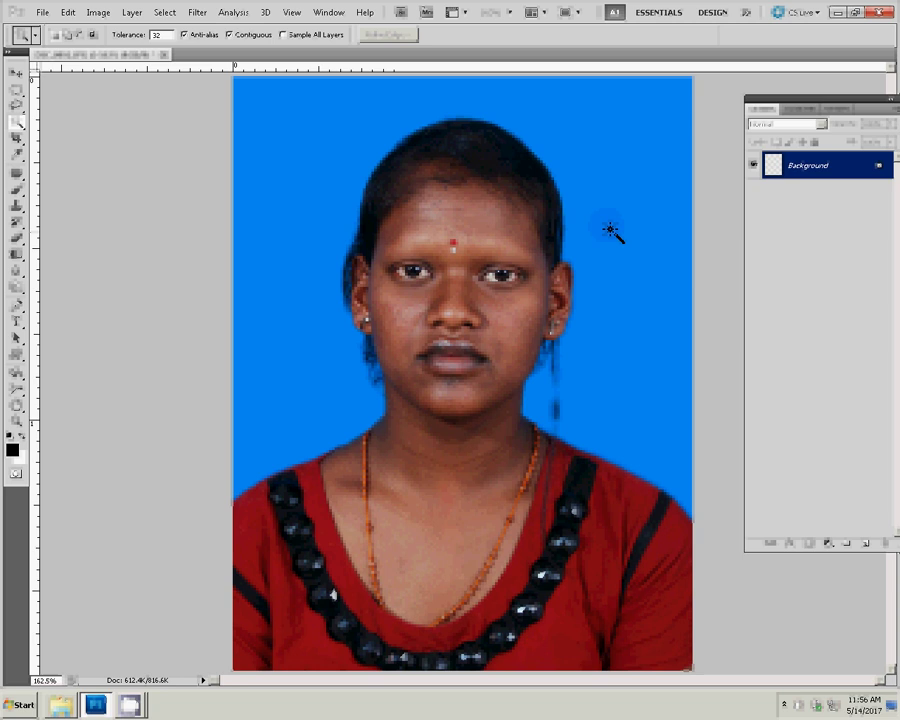
key(s)
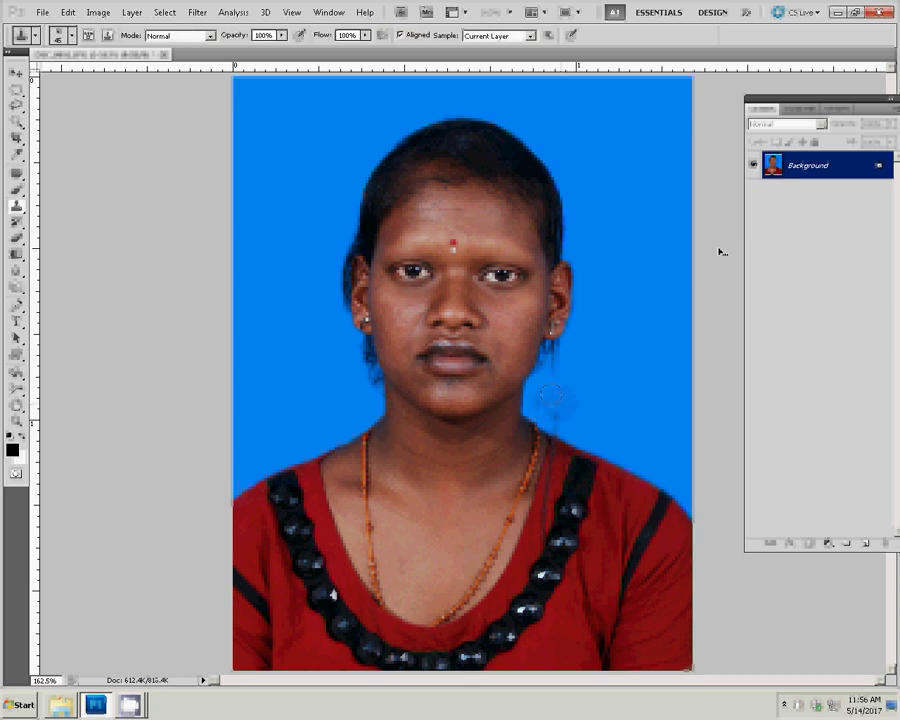
- Run the Correction action with the Yellow–Blue colour balance set to -26
click(808, 110)
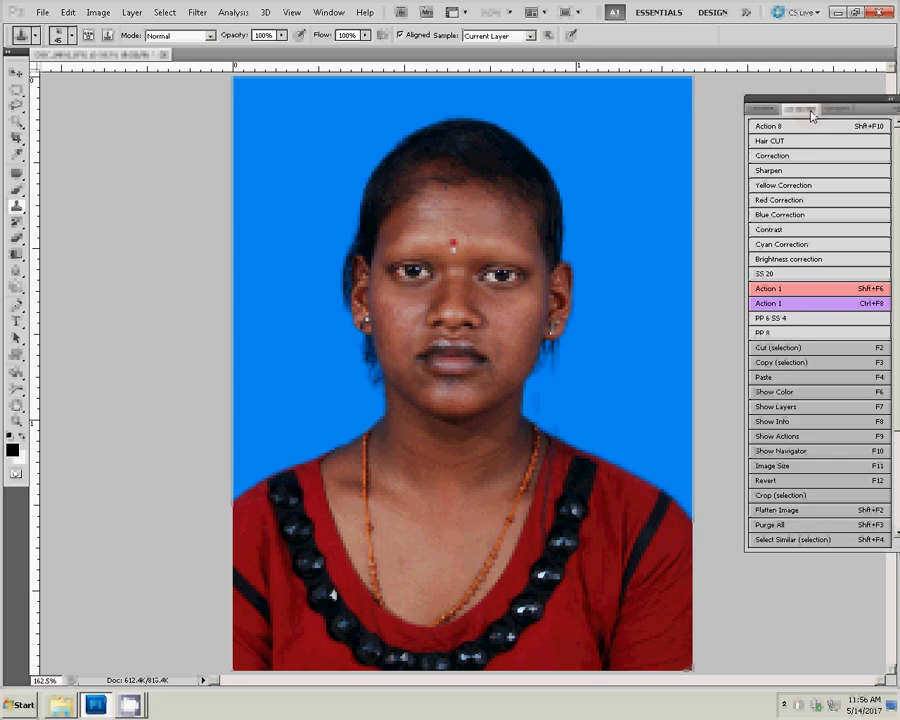
click(772, 157)
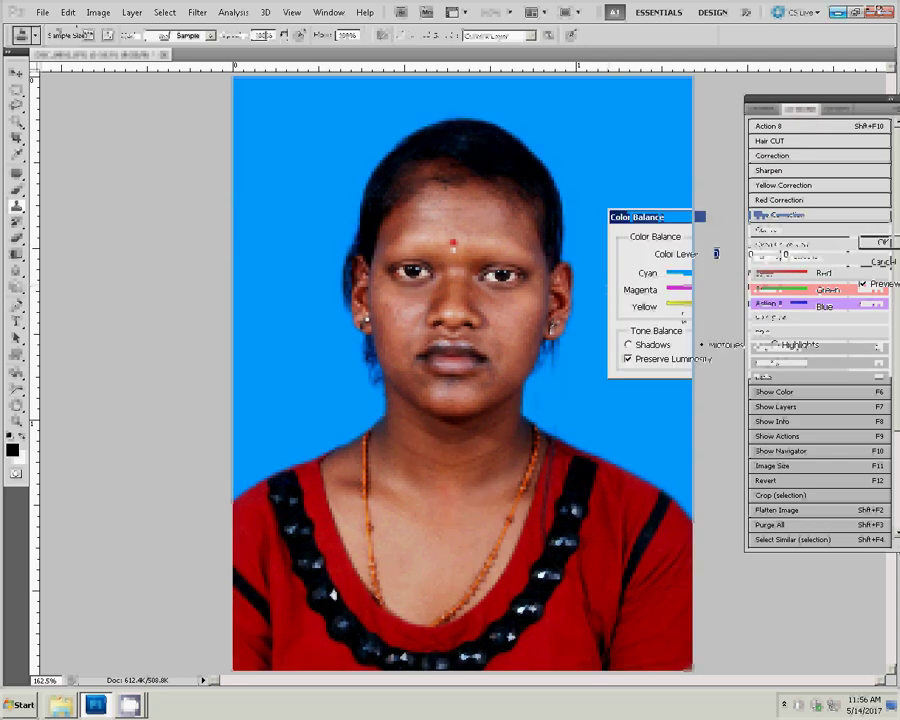
drag(737, 313, 719, 312)
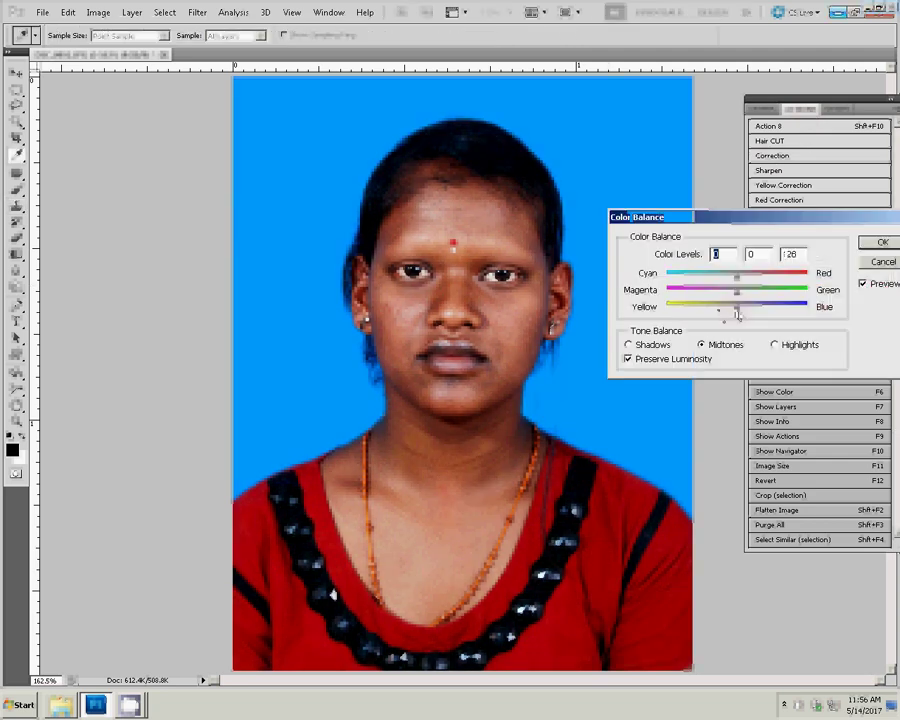
key(Return)
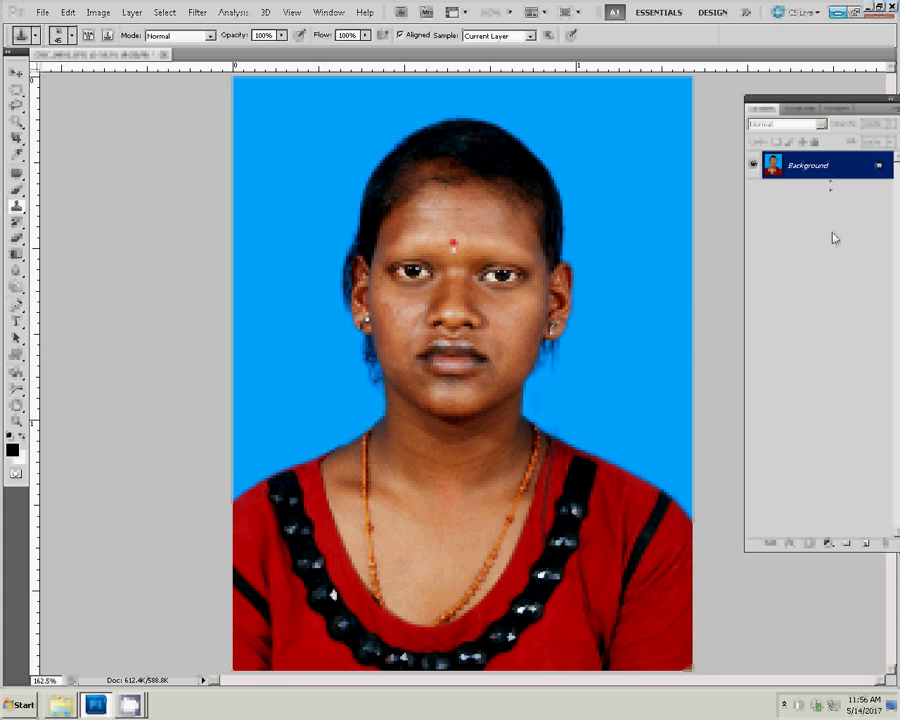
- Duplicate the Background layer to create a Background copy layer
right_click(836, 166)
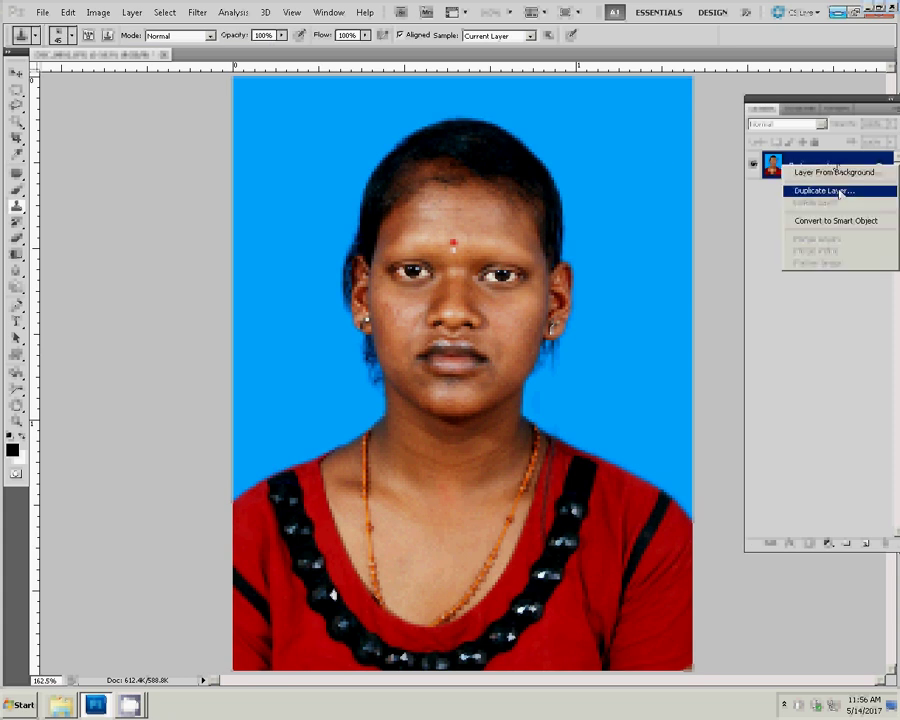
click(838, 190)
key(Return)
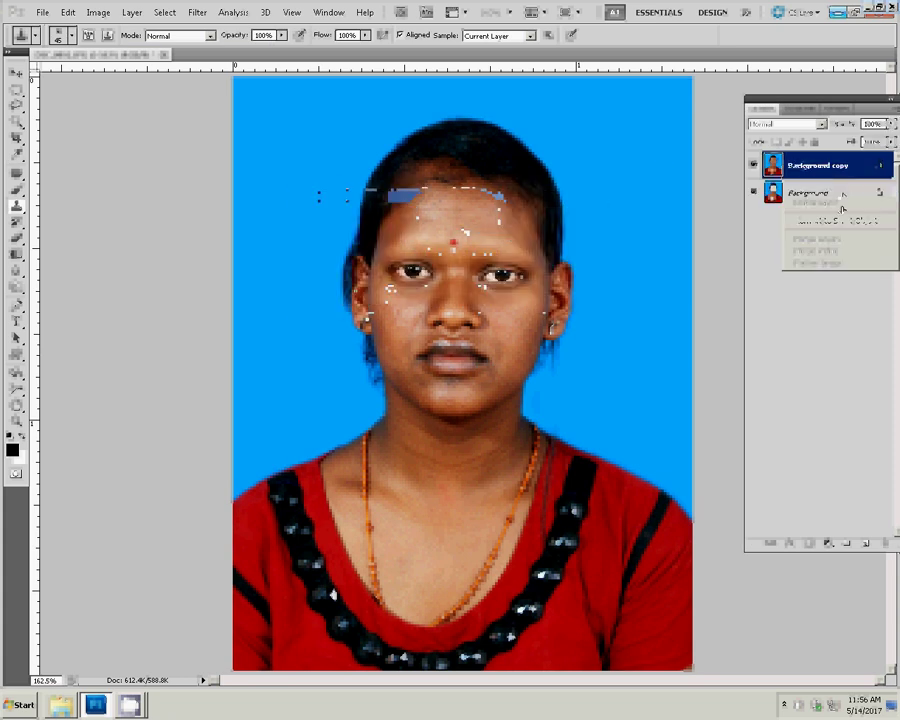
- Apply Surface Blur to the Background layer with radius 15 and threshold 22
click(840, 193)
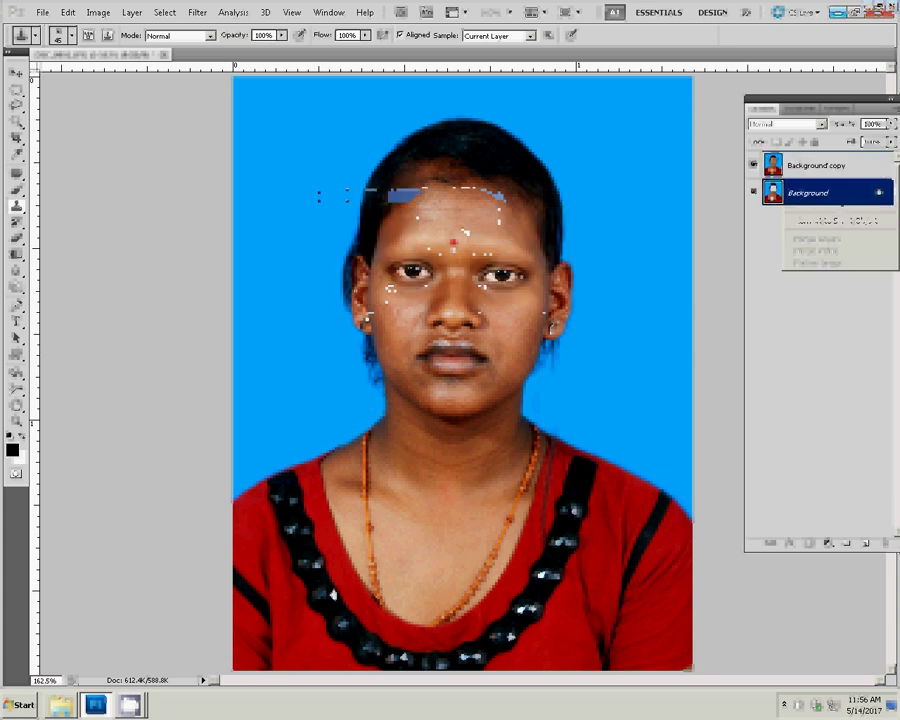
click(129, 13)
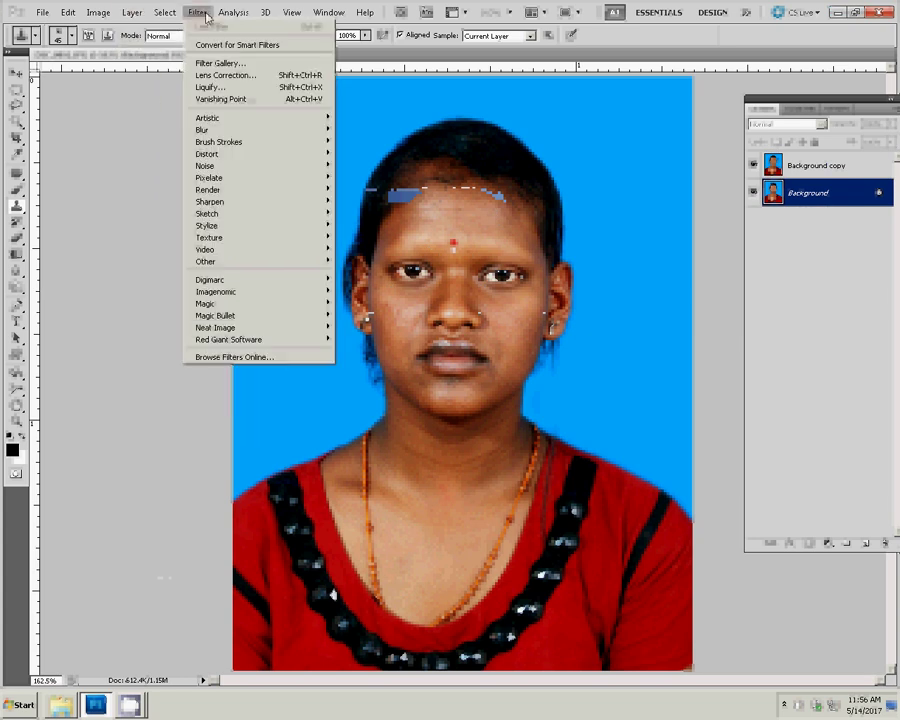
mouse_move(207, 153)
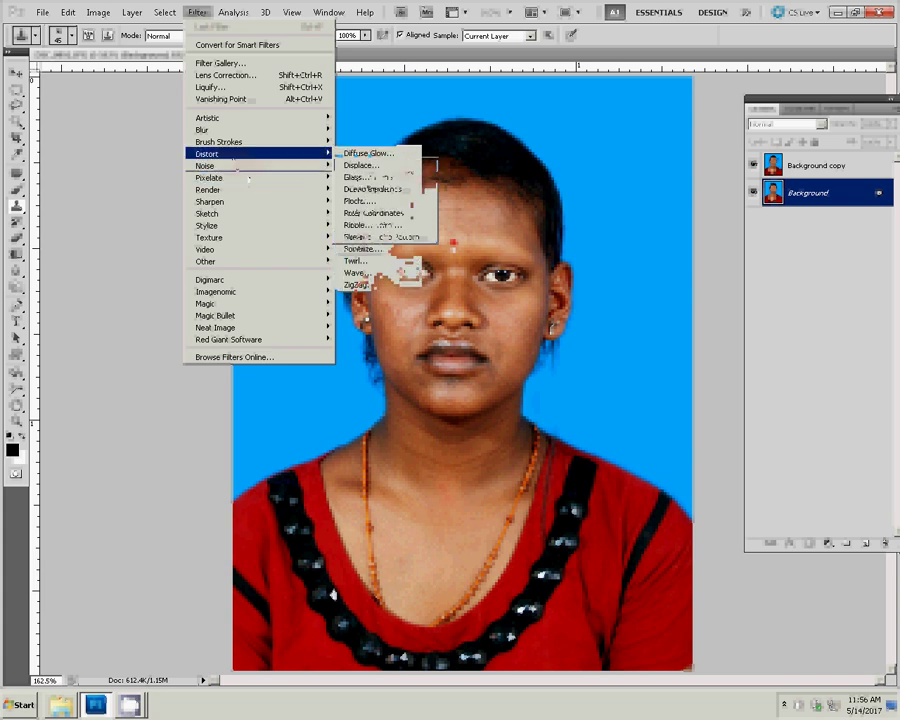
mouse_move(210, 130)
click(368, 249)
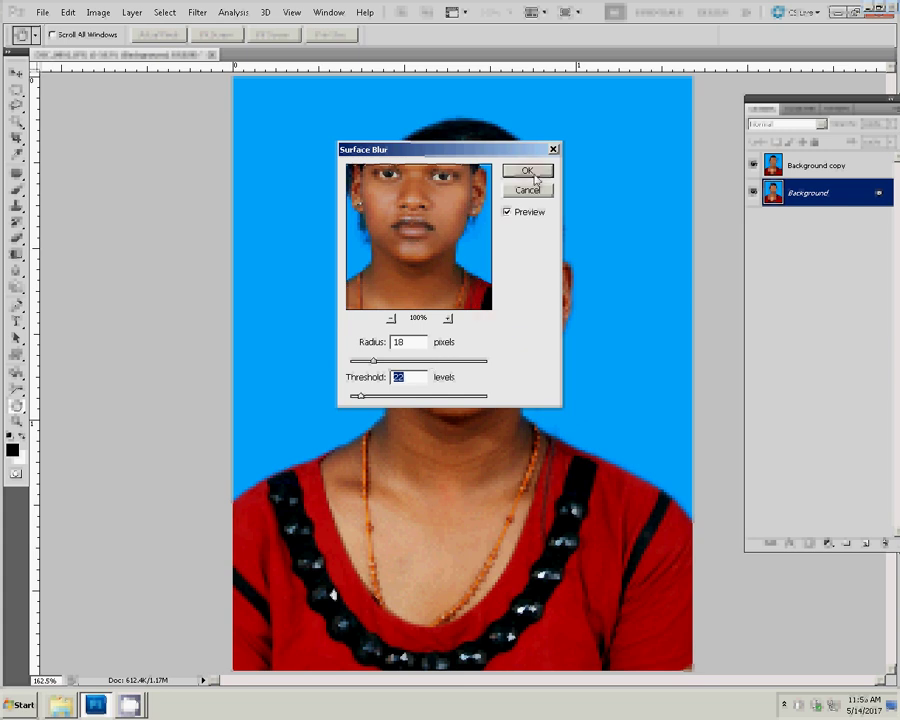
double_click(400, 343)
text(22)
double_click(416, 342)
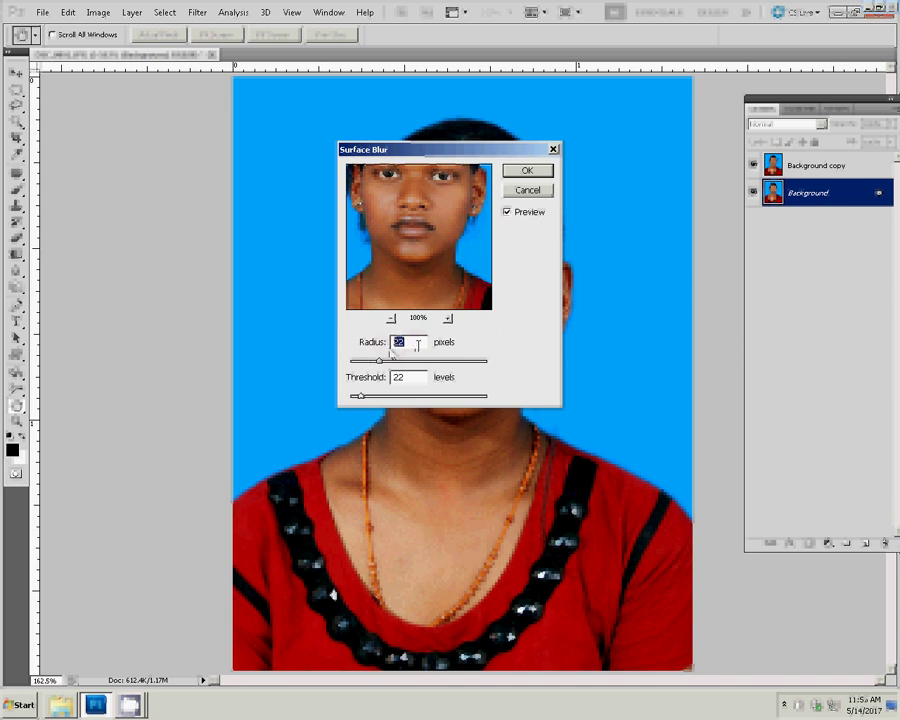
text(15)
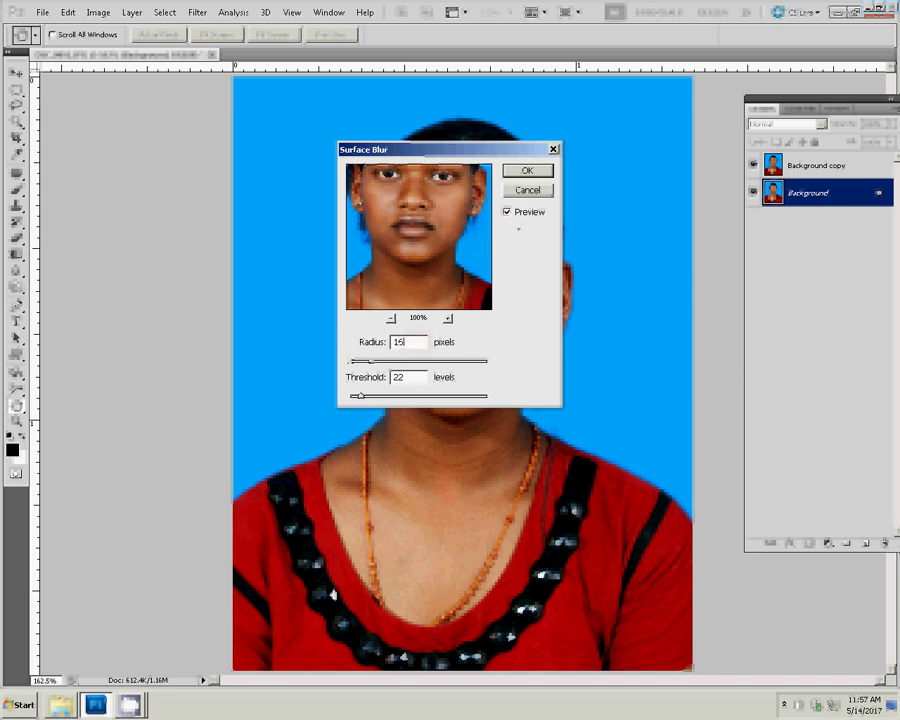
key(Return)
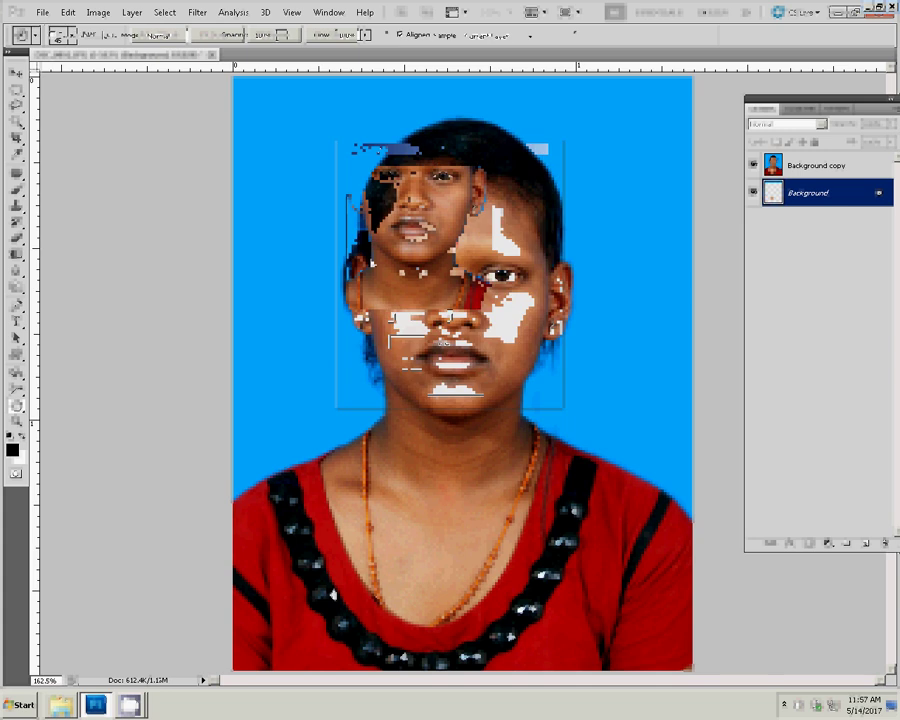
- Apply Add Noise to the blurred Background layer and make Background copy active
click(196, 13)
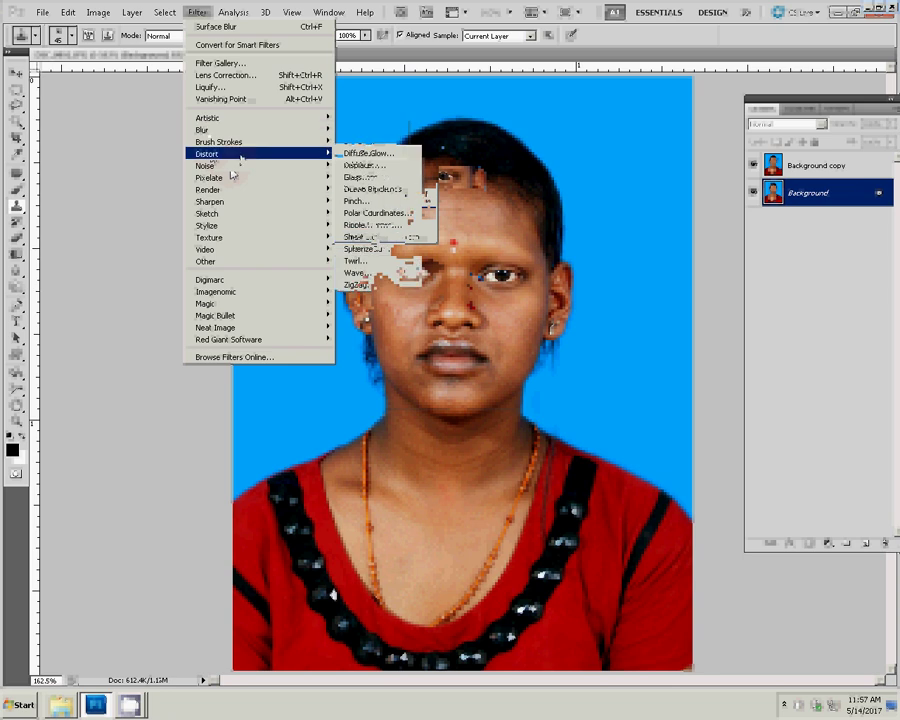
click(375, 165)
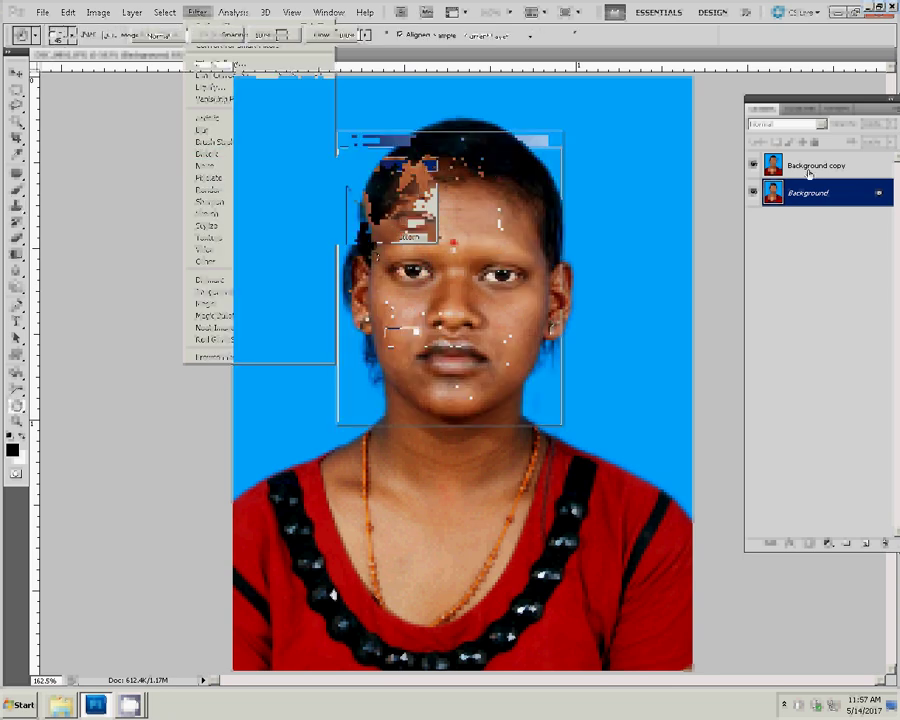
click(808, 173)
- Zoom in on the face and switch to the Eraser at 66% opacity, 70% flow
key(h)
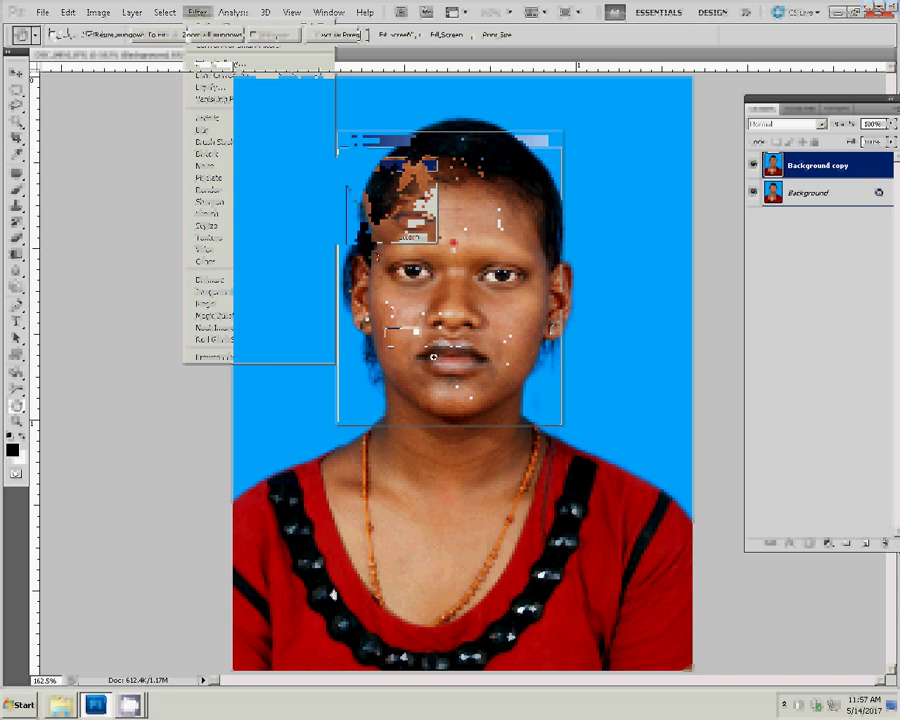
key(ctrl+plus)
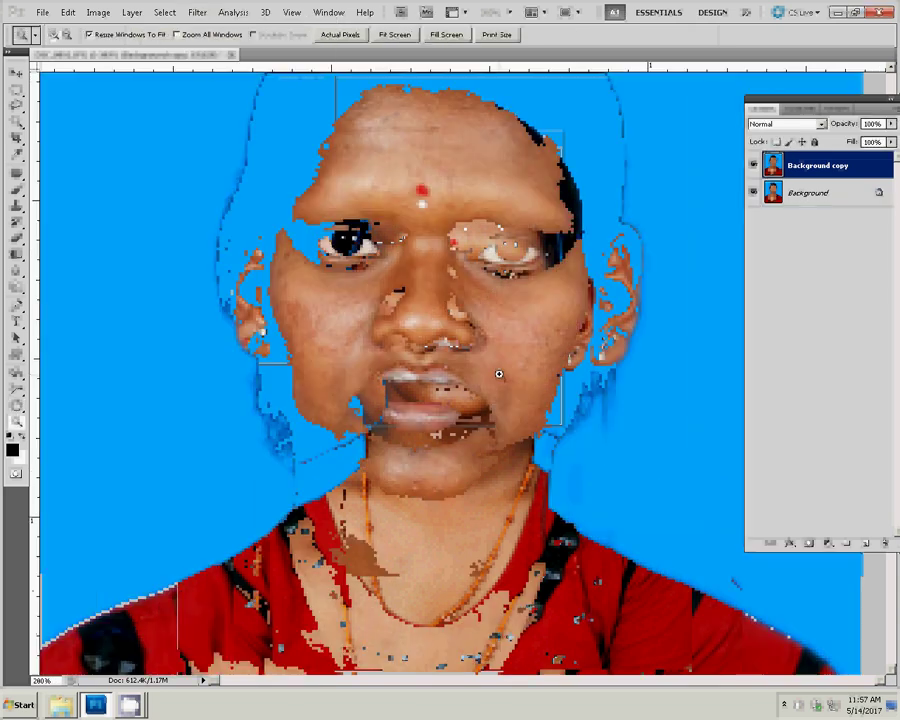
key(j)
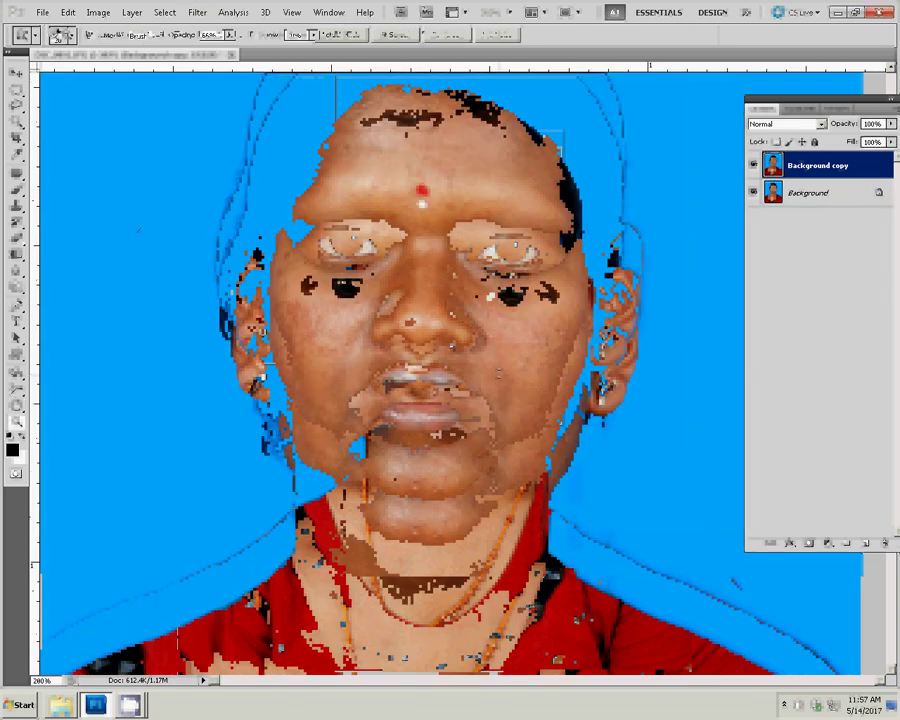
key(e)
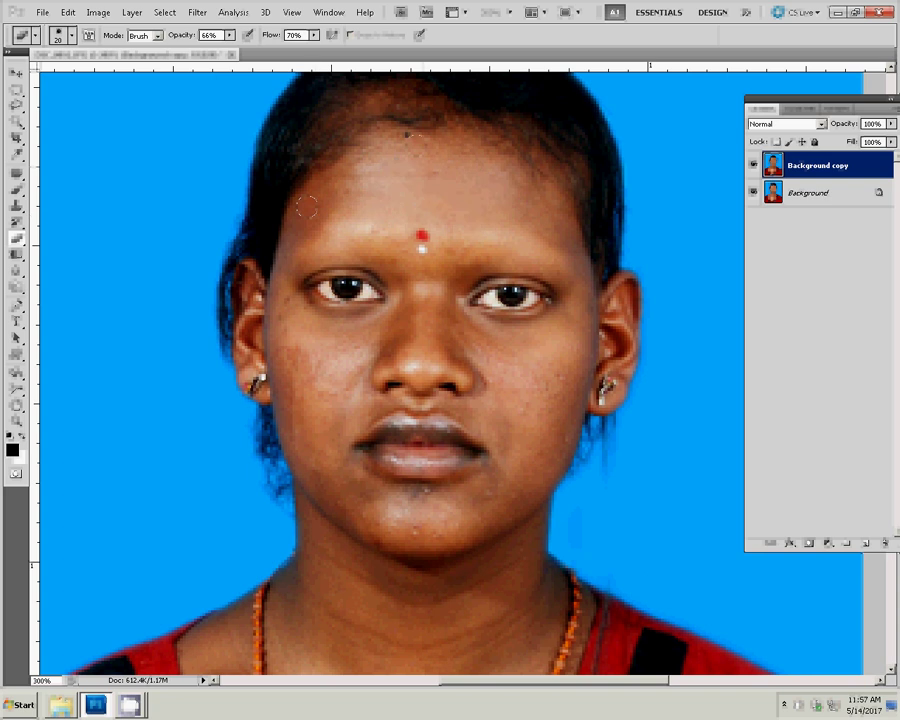
- Erase facial skin on Background copy and undo the stray cloned patches
click(307, 206)
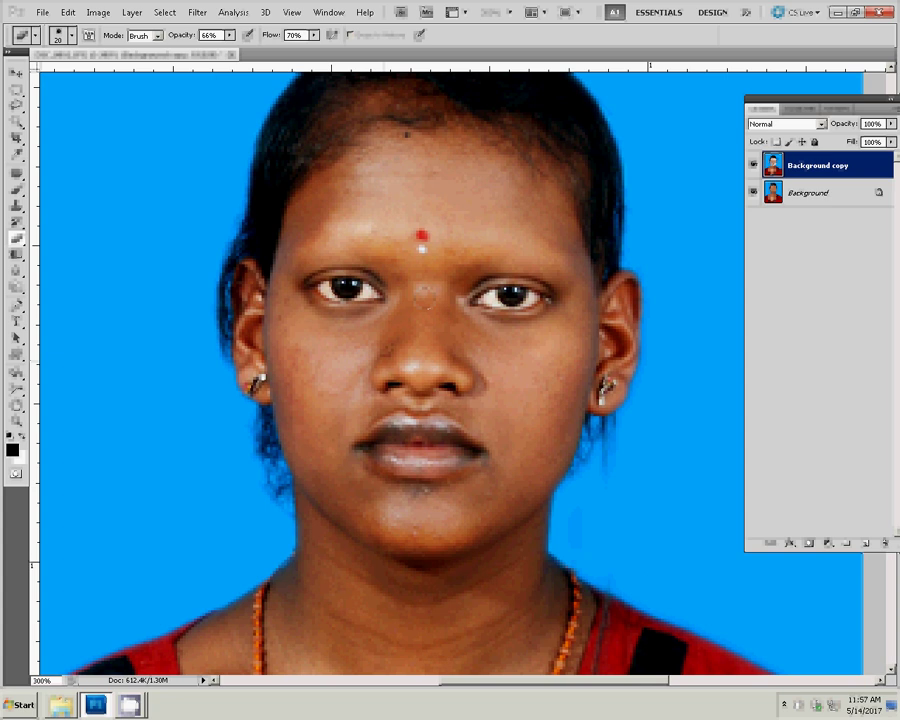
drag(423, 605, 398, 405)
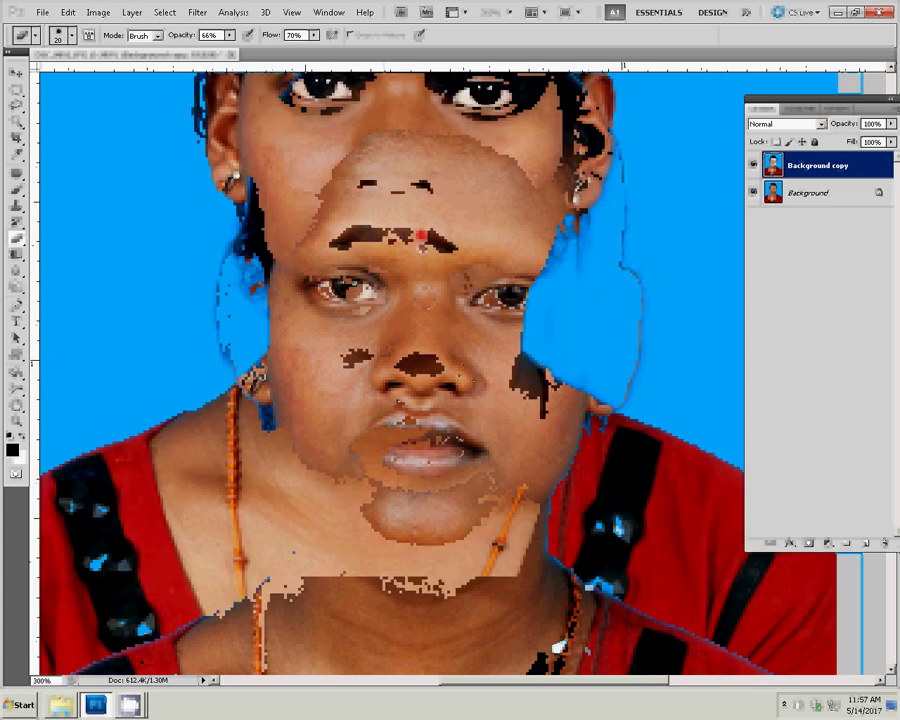
key(ctrl+z)
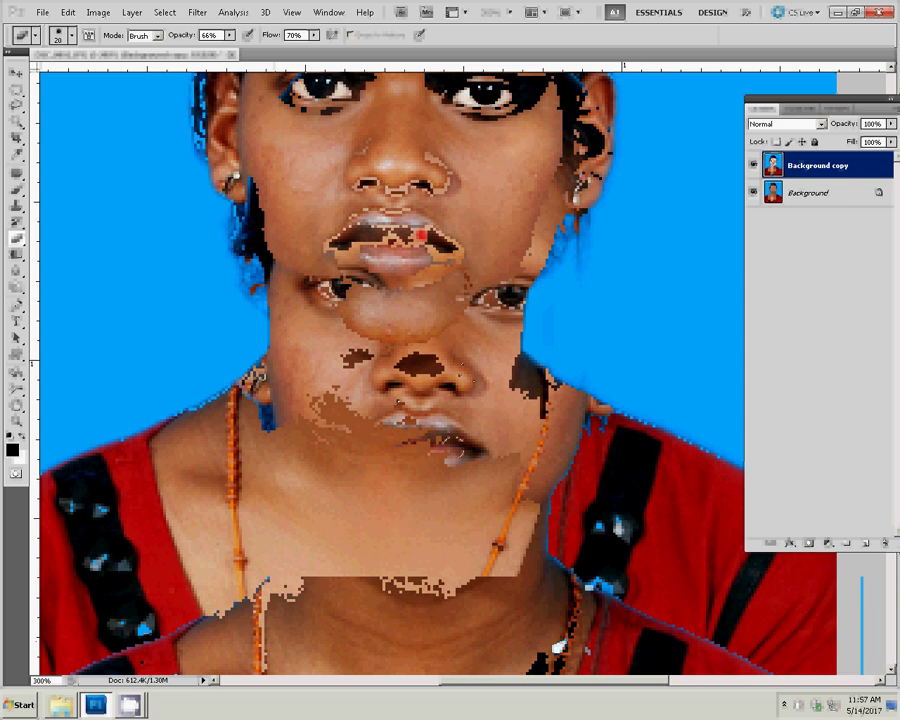
key(ctrl+alt+z)
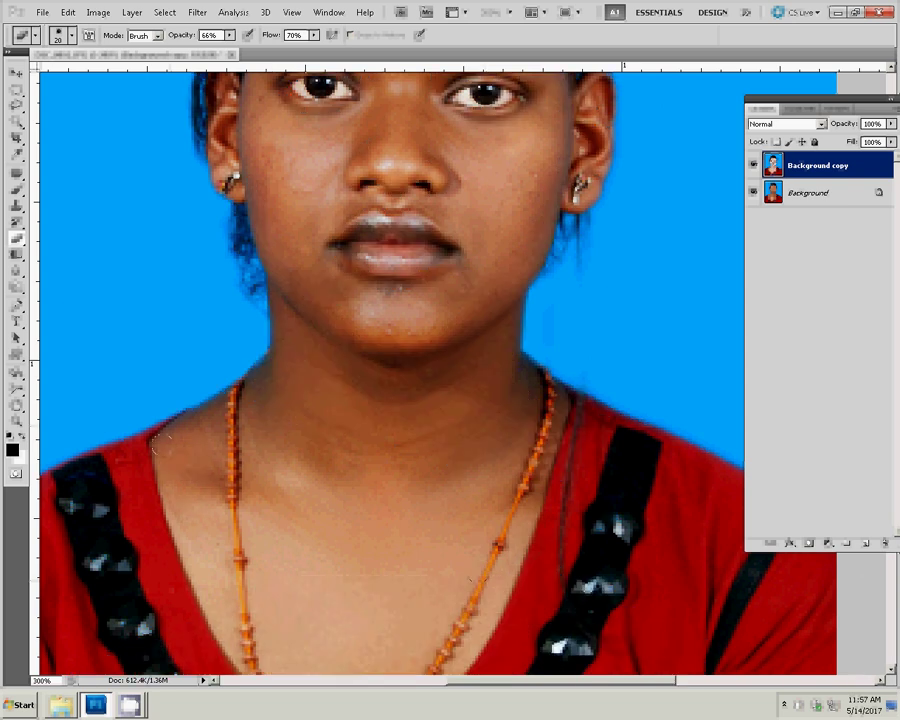
click(787, 193)
- Run Magic Pro at graininess 88 on Background, then merge both layers
click(197, 13)
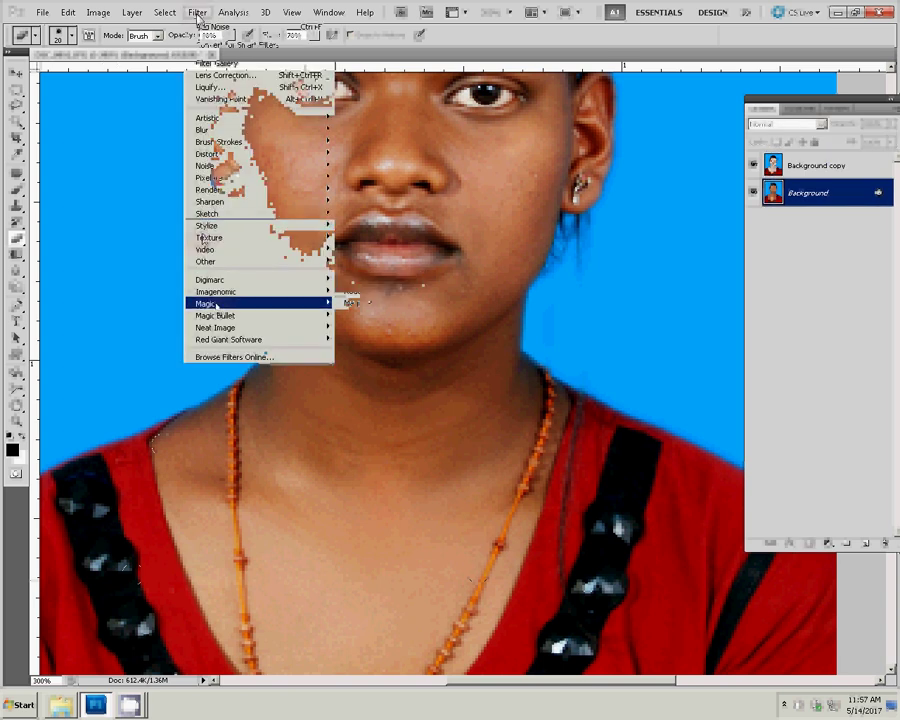
click(365, 302)
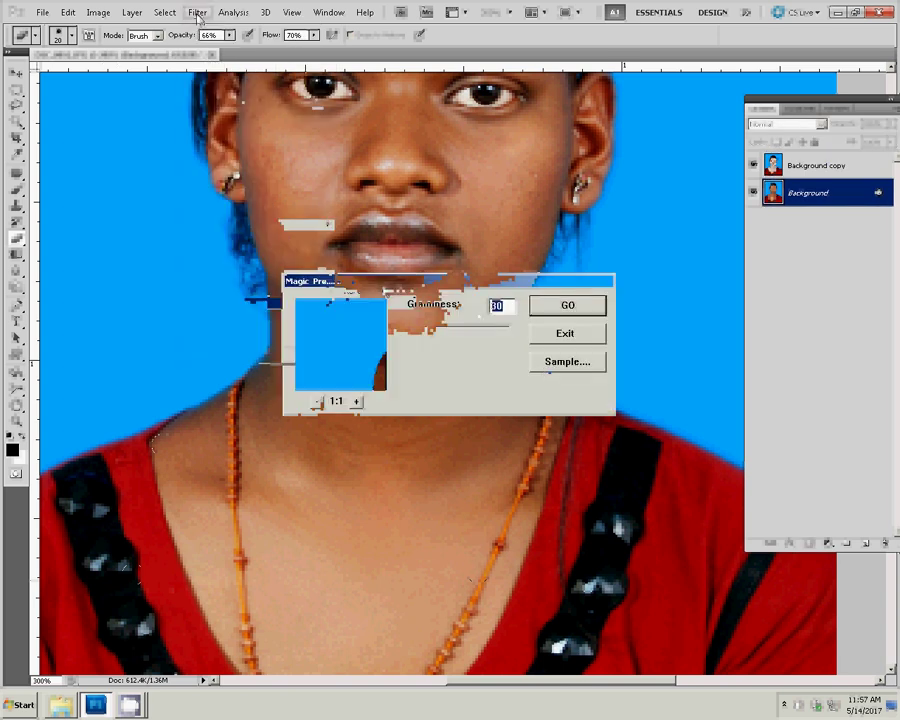
text(88)
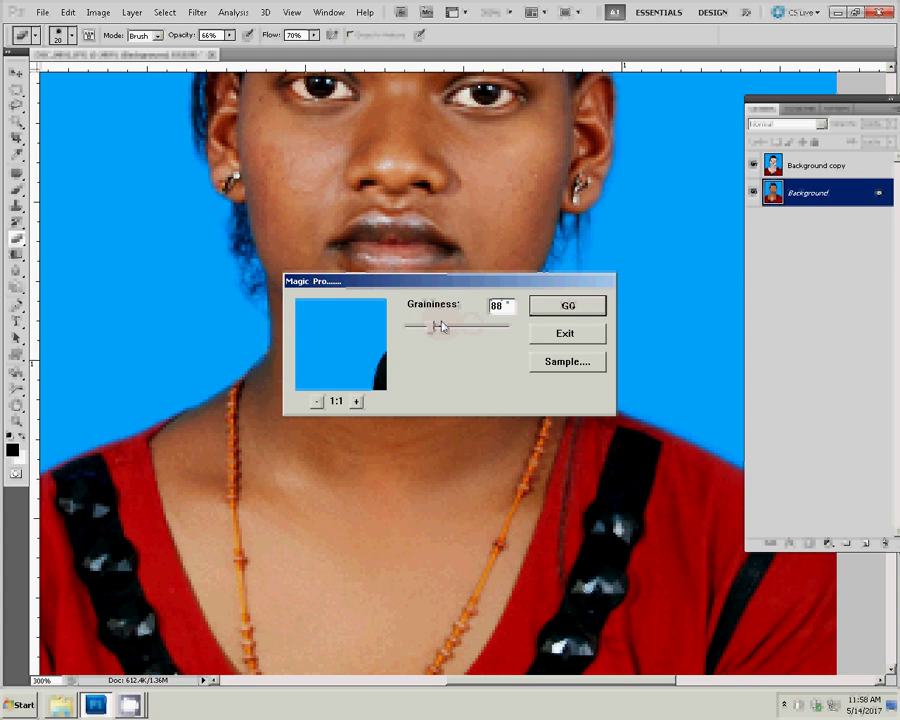
key(Return)
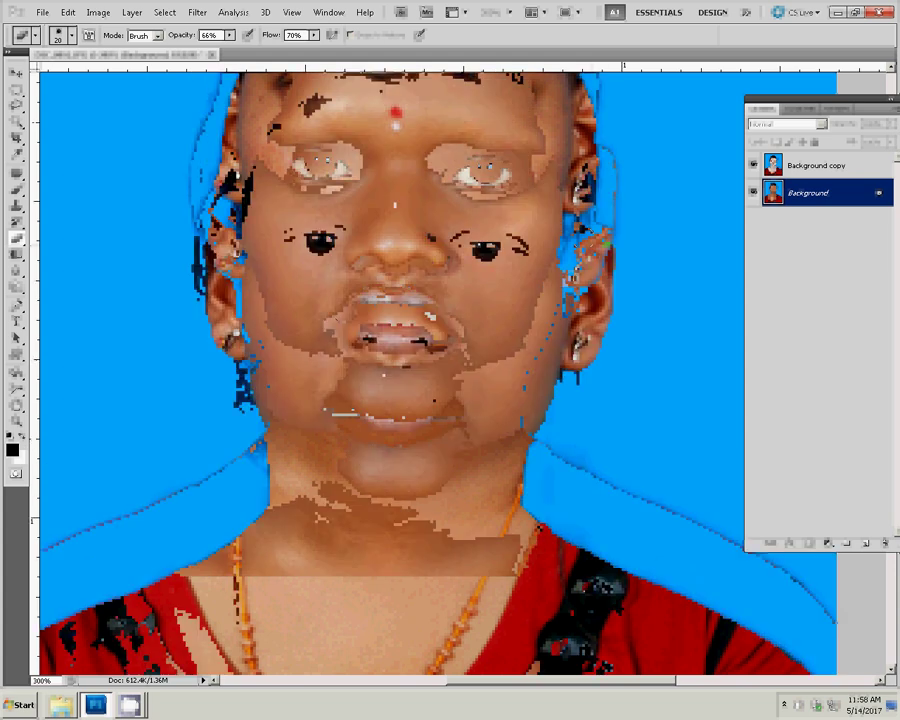
click(826, 172)
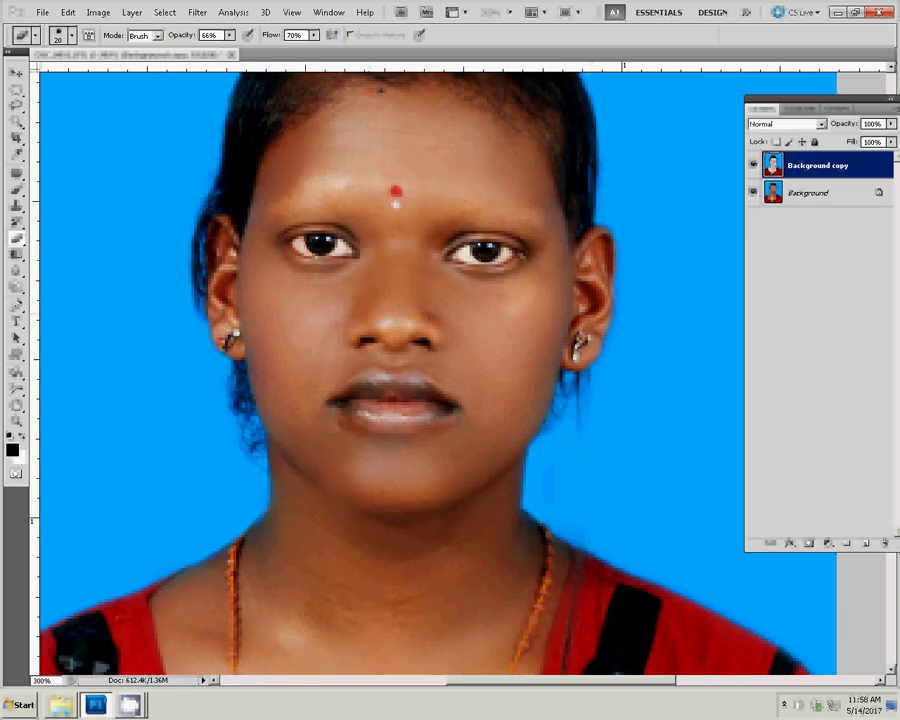
key(ctrl+e)
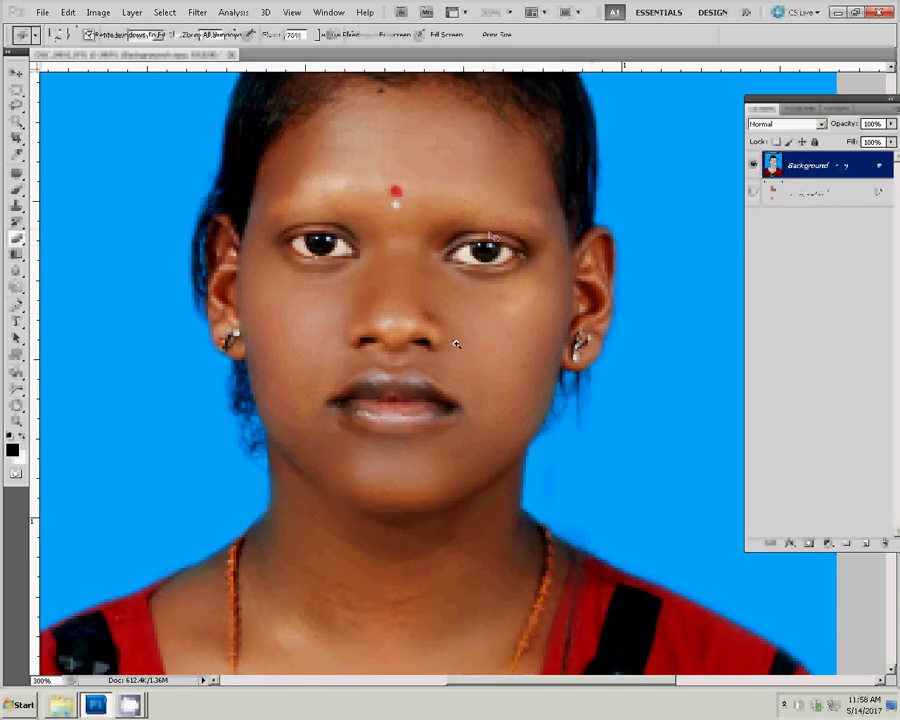
- Fit the merged portrait on screen and set a size-30 Dodge brush on midtones
key(z)
right_click(485, 362)
click(515, 366)
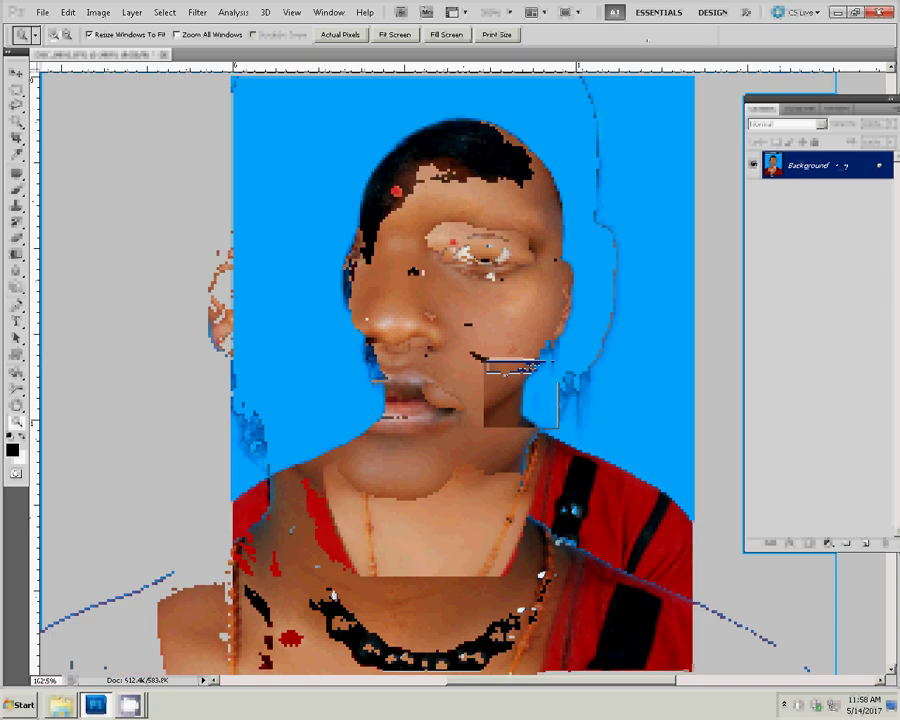
key(o)
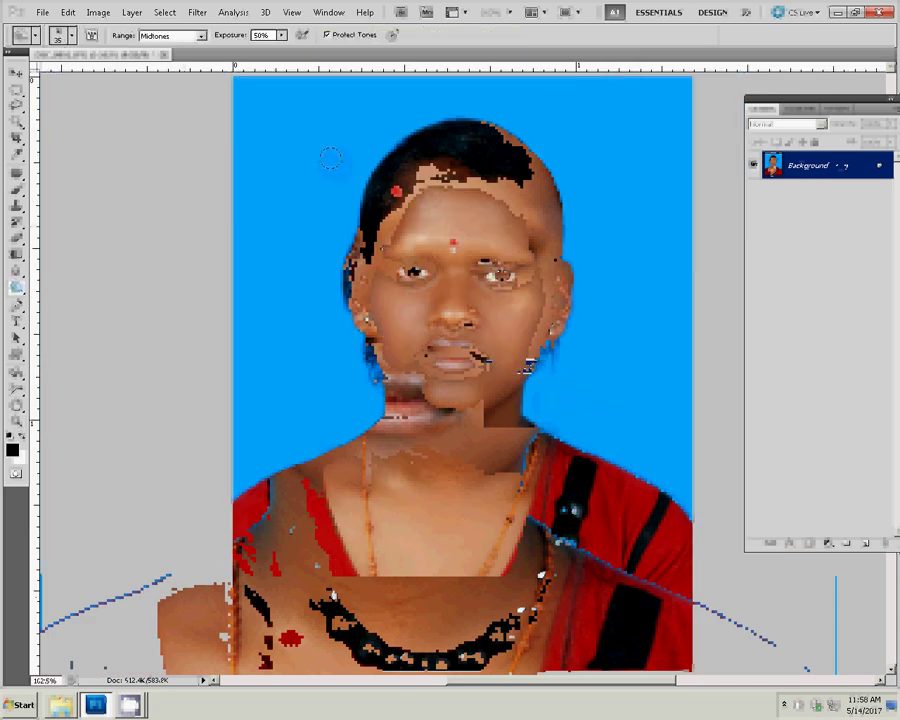
key(bracketleft)
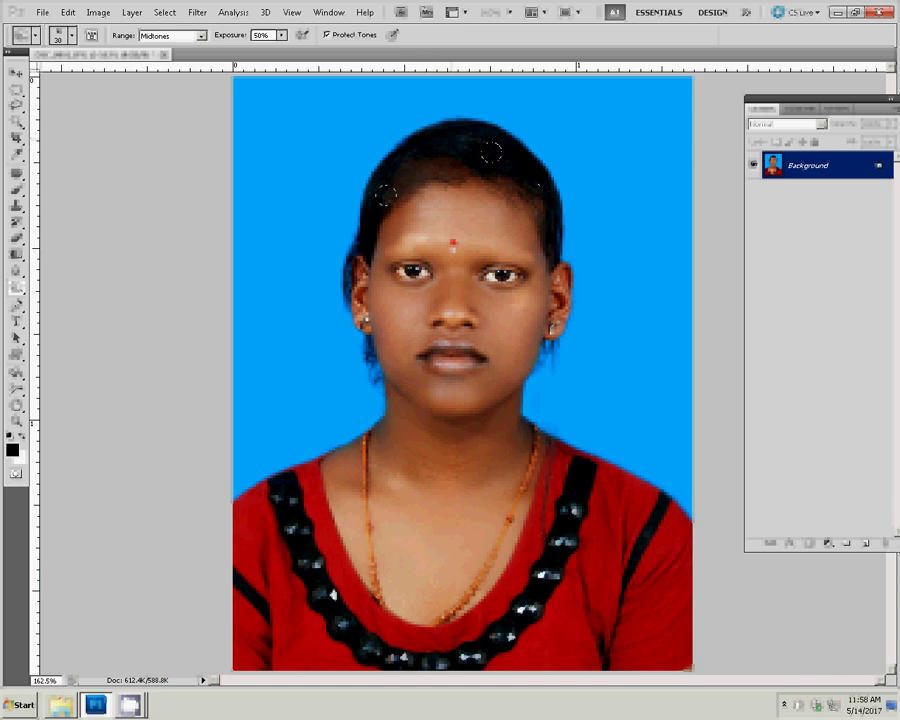
- Clone blue over the stray hair by the ears at size 15, then run PP 8
key(s)
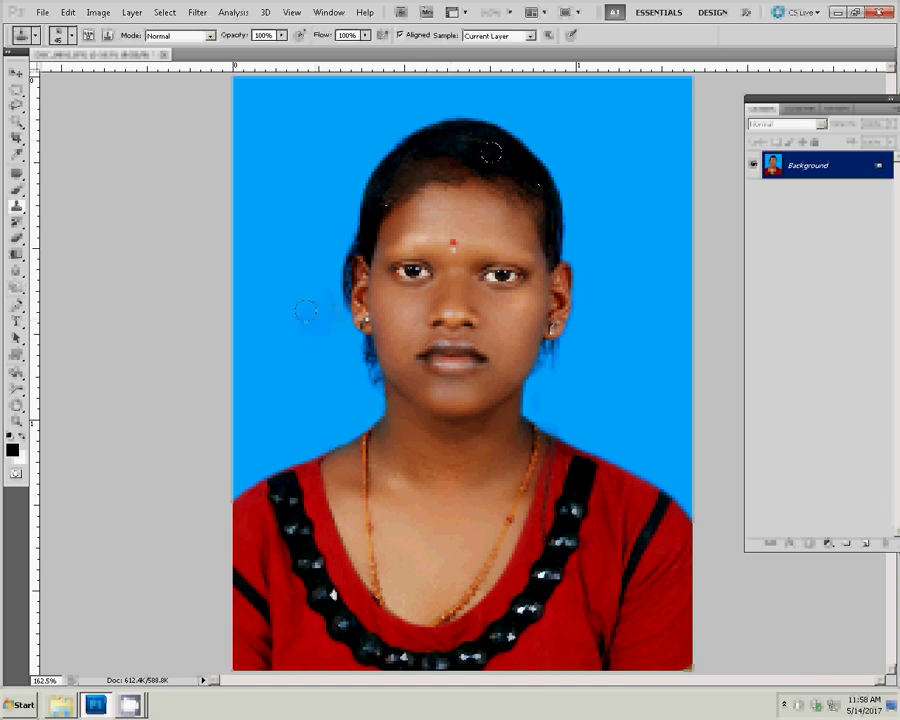
key(bracketleft)
click(309, 329)
key(ctrl+z)
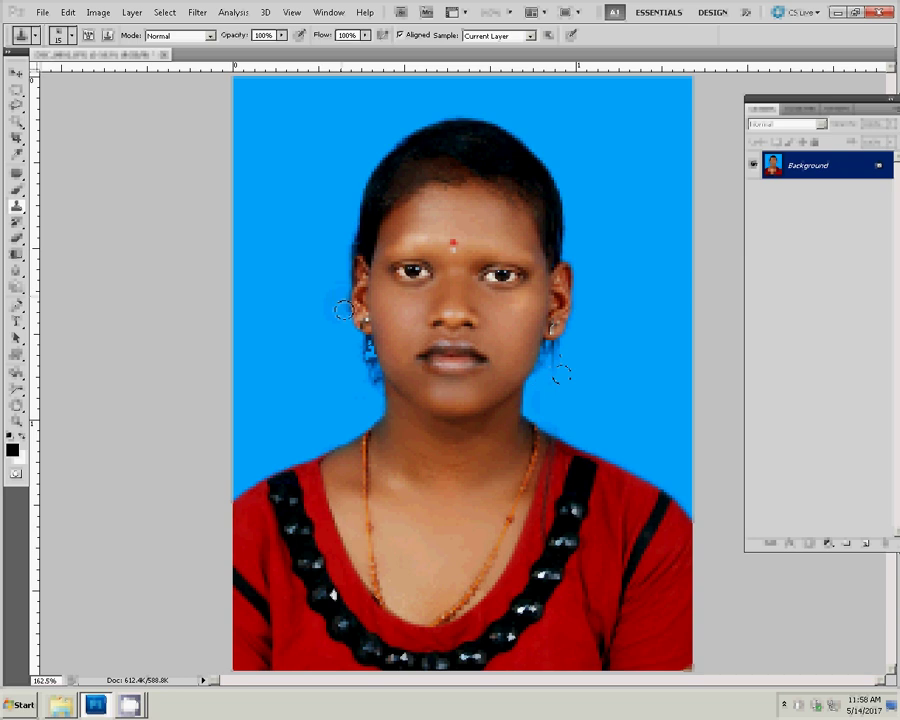
drag(370, 338, 374, 386)
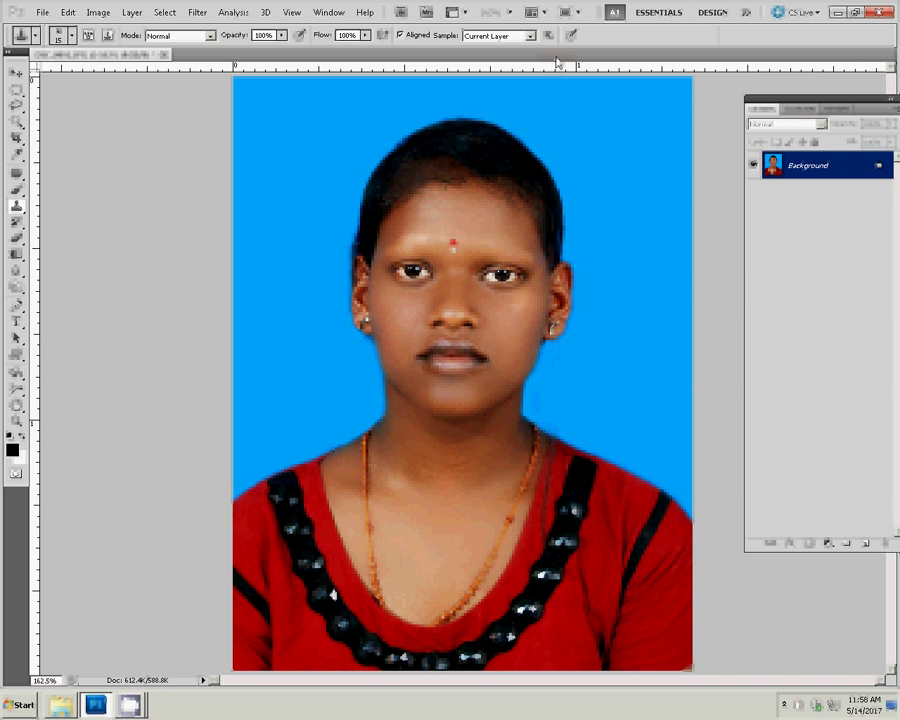
click(808, 109)
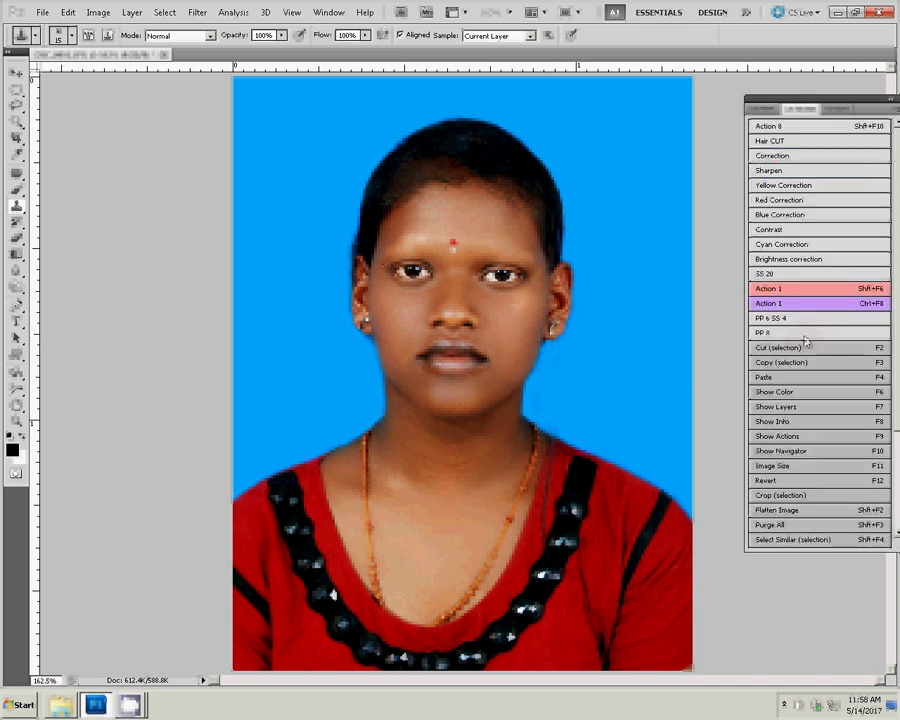
click(804, 335)
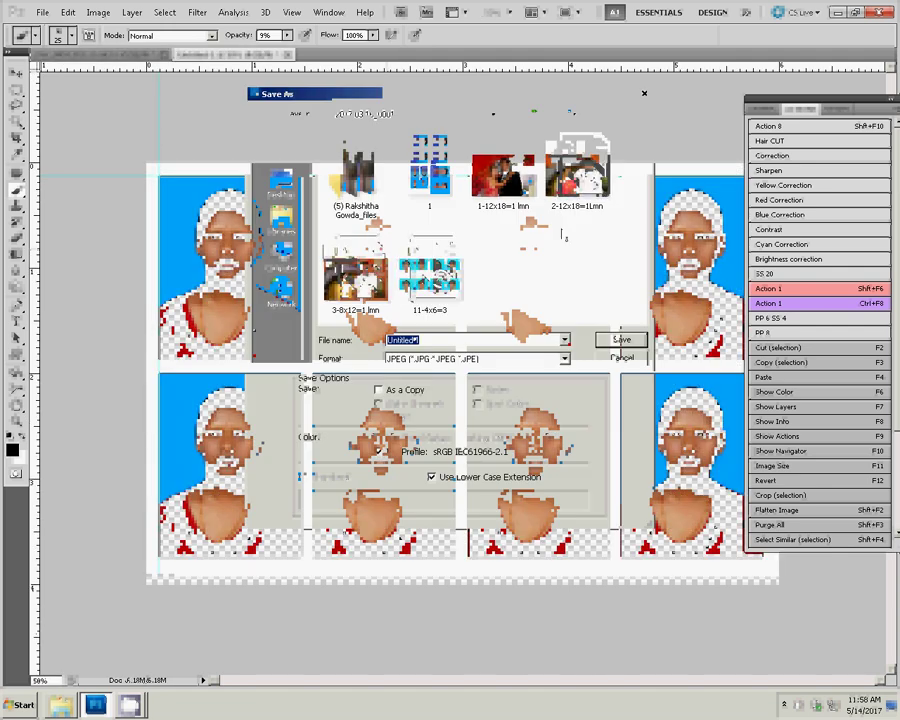
- Save the eight-up sheet as JPEG '12-4x6-4' and close the portrait without saving
text(12)
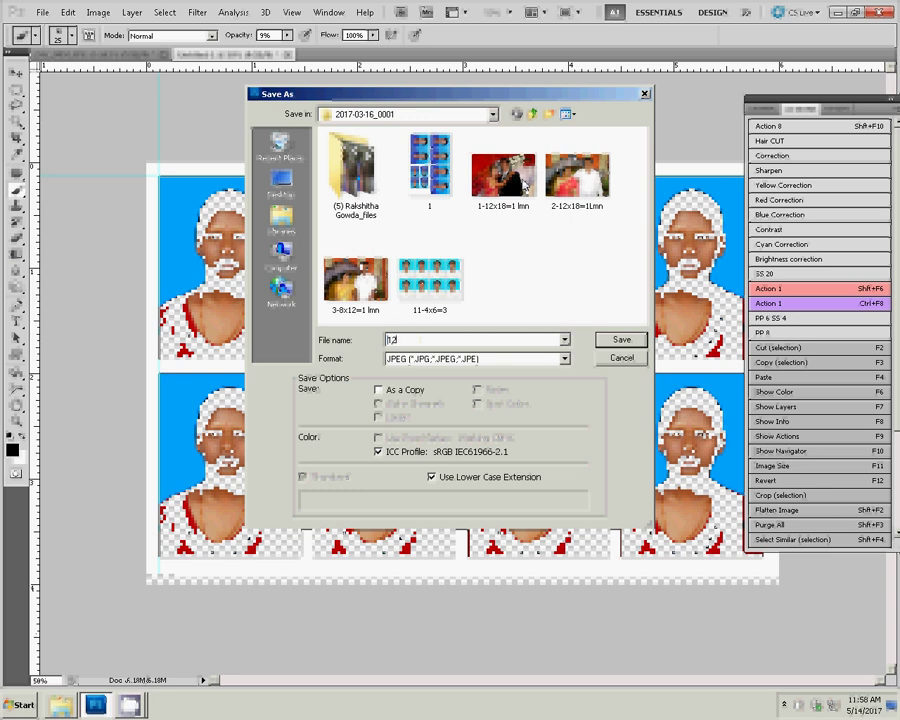
text(-4x6)
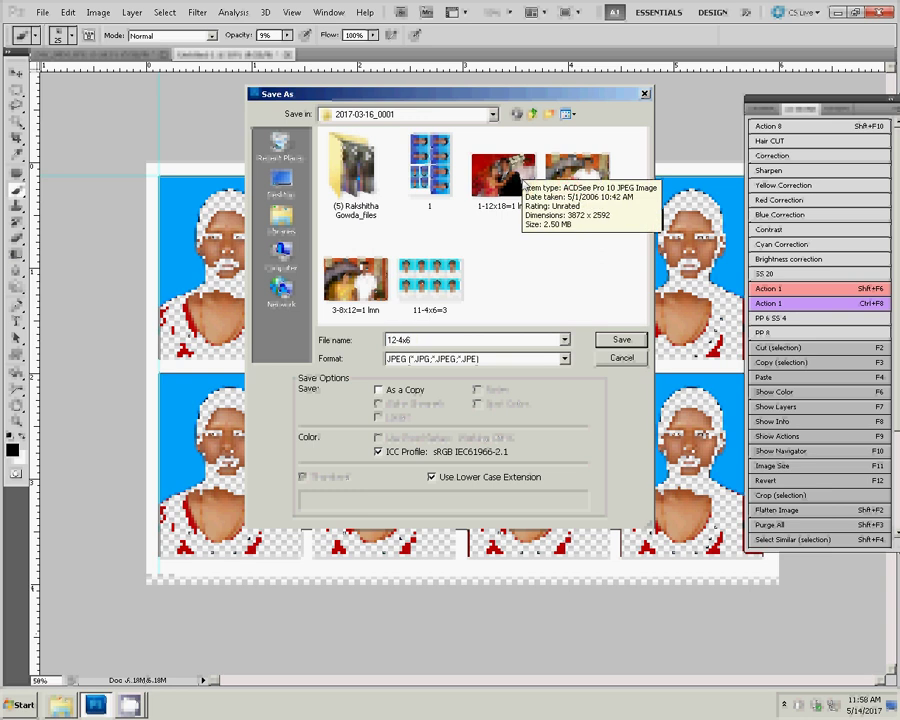
text(-4)
key(Return)
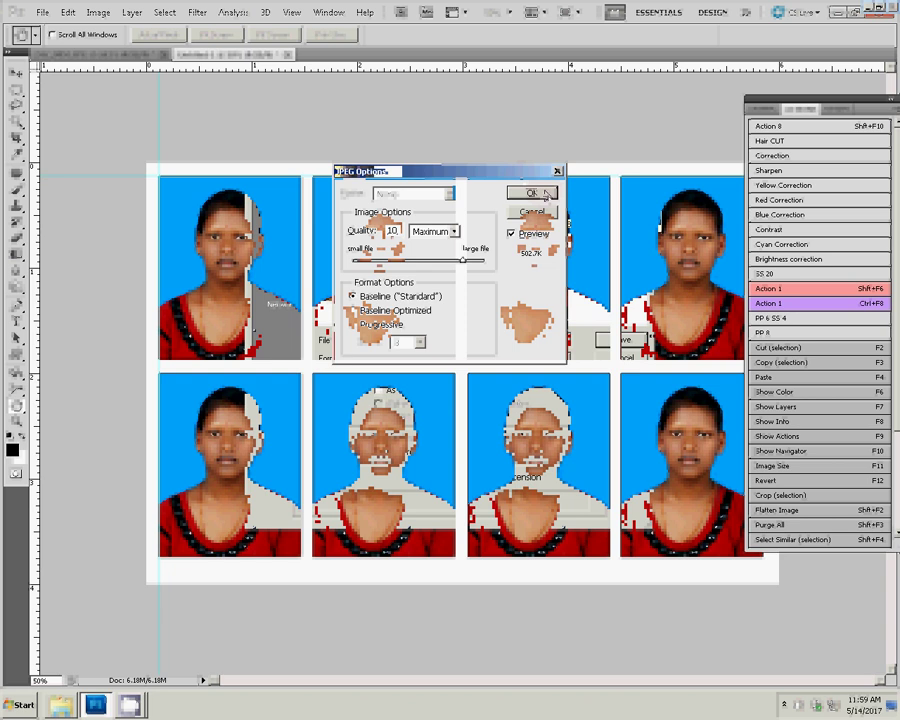
click(546, 193)
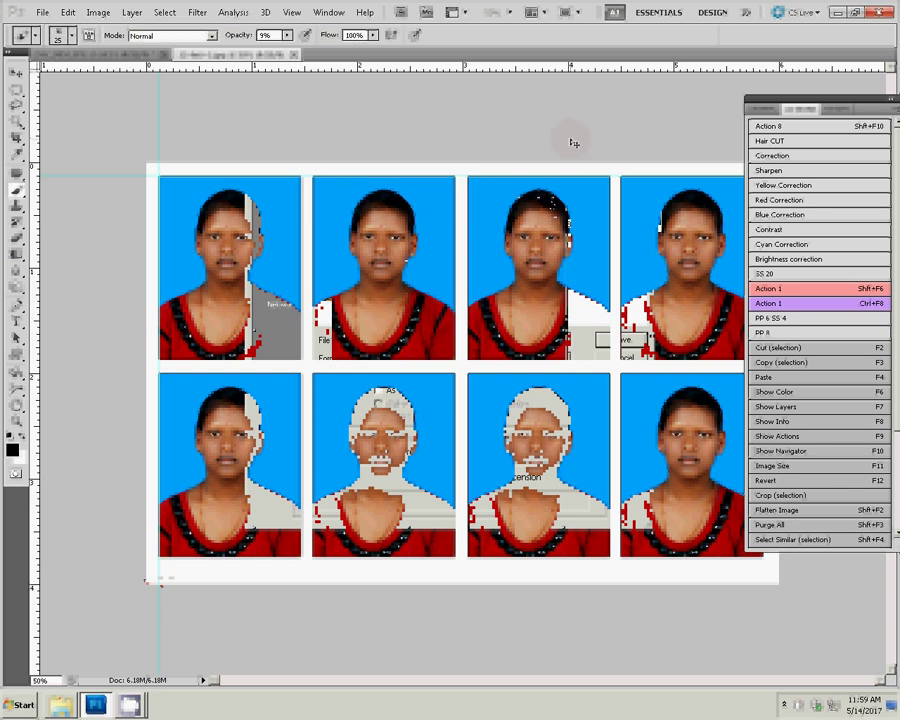
key(ctrl+w)
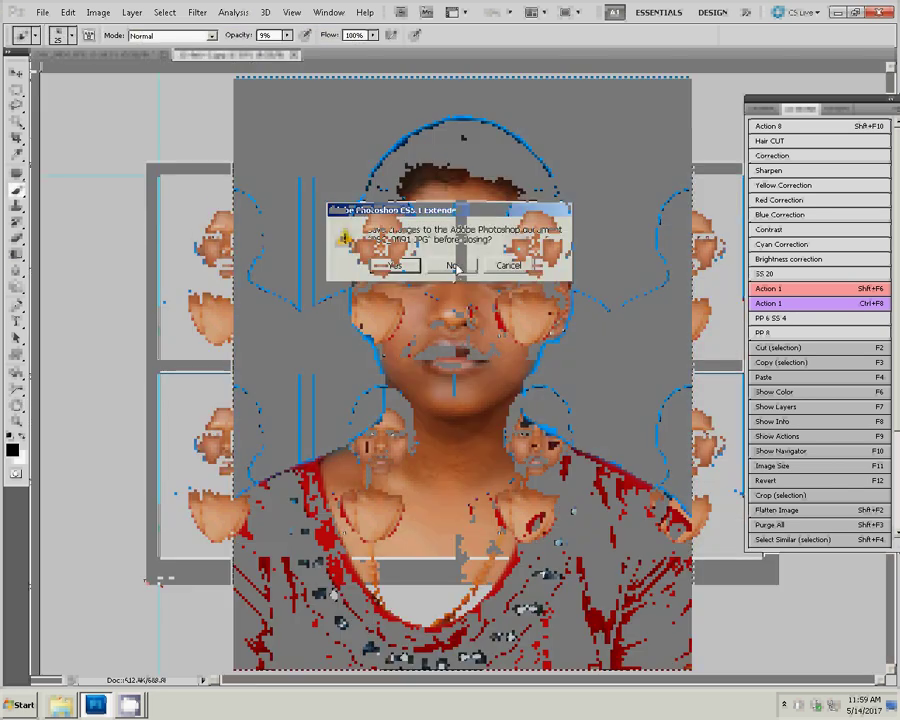
click(453, 266)
- Open DSC_0090 from the camera's 101ND40X folder in Photoshop and start the crop
key(alt+Tab)
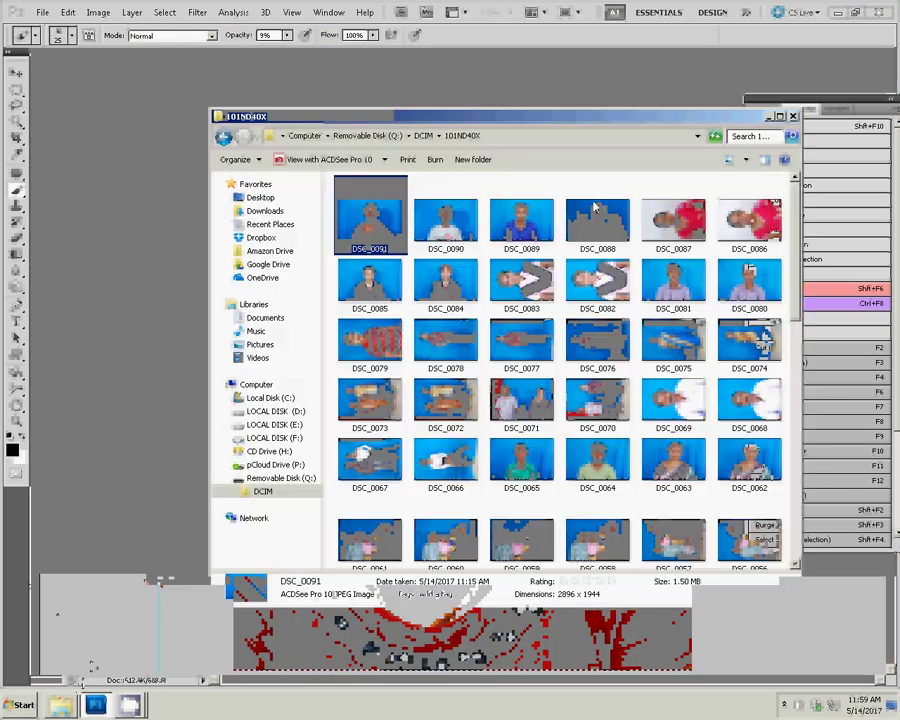
click(425, 211)
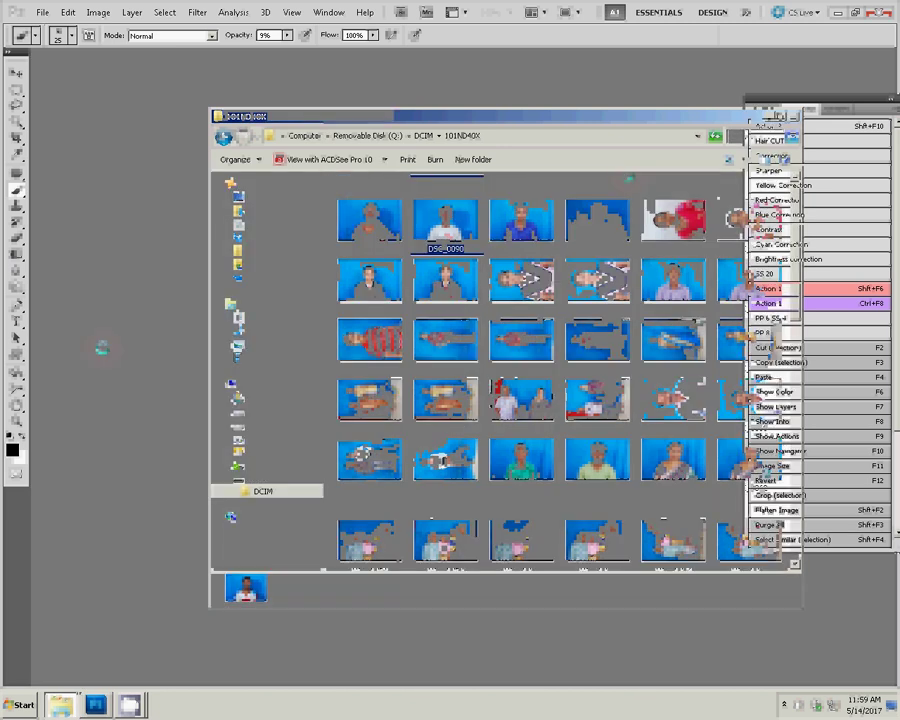
key(c)
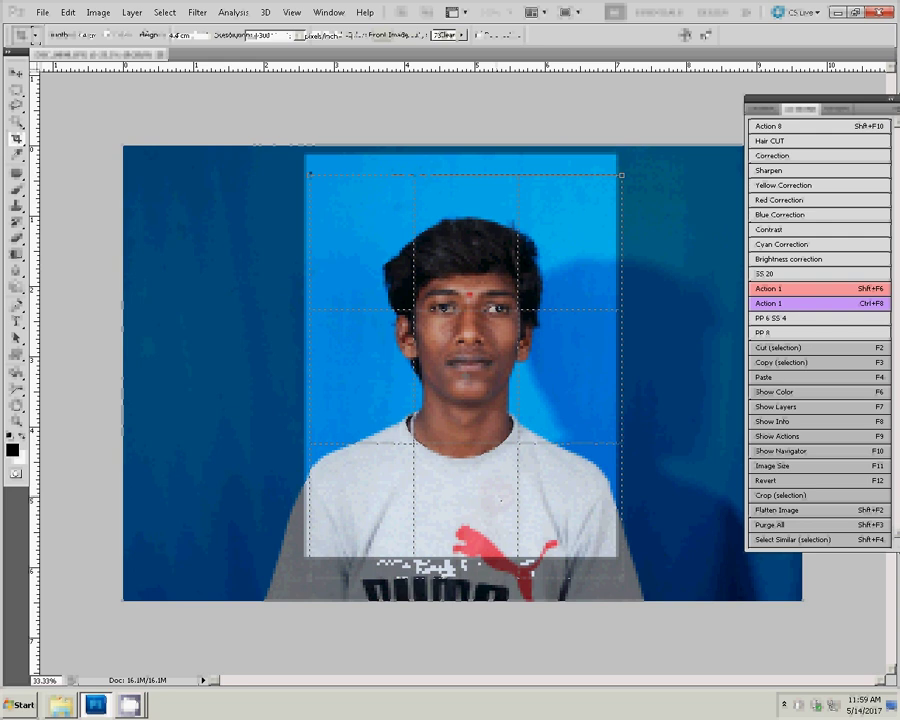
- Commit the crop and fit the cropped portrait on screen
key(Return)
key(z)
right_click(434, 350)
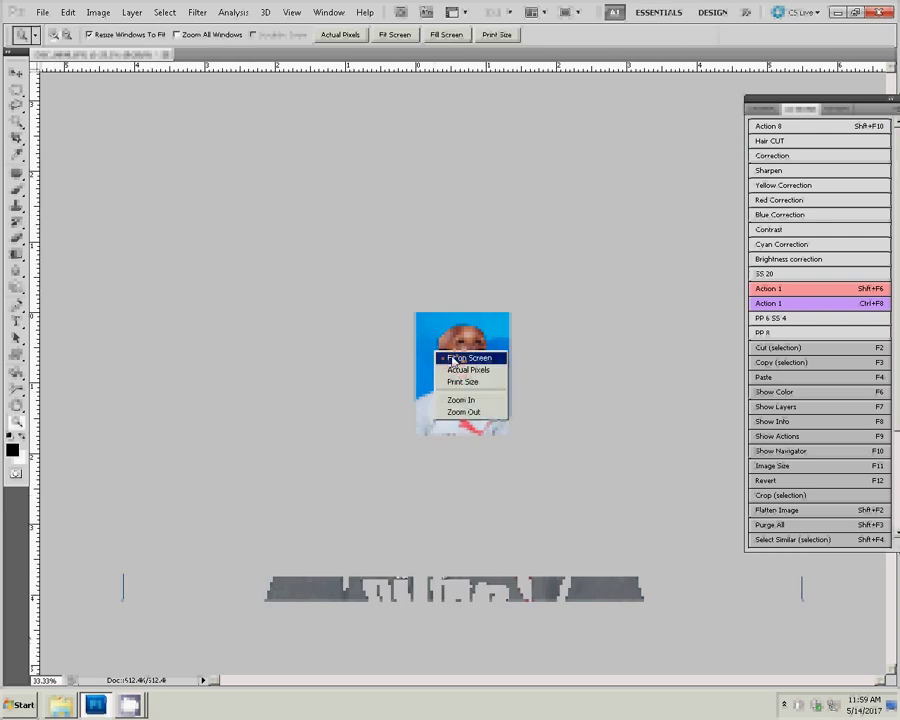
click(453, 358)
- Magic-wand select the blue background and feather the selection
key(w)
click(350, 406)
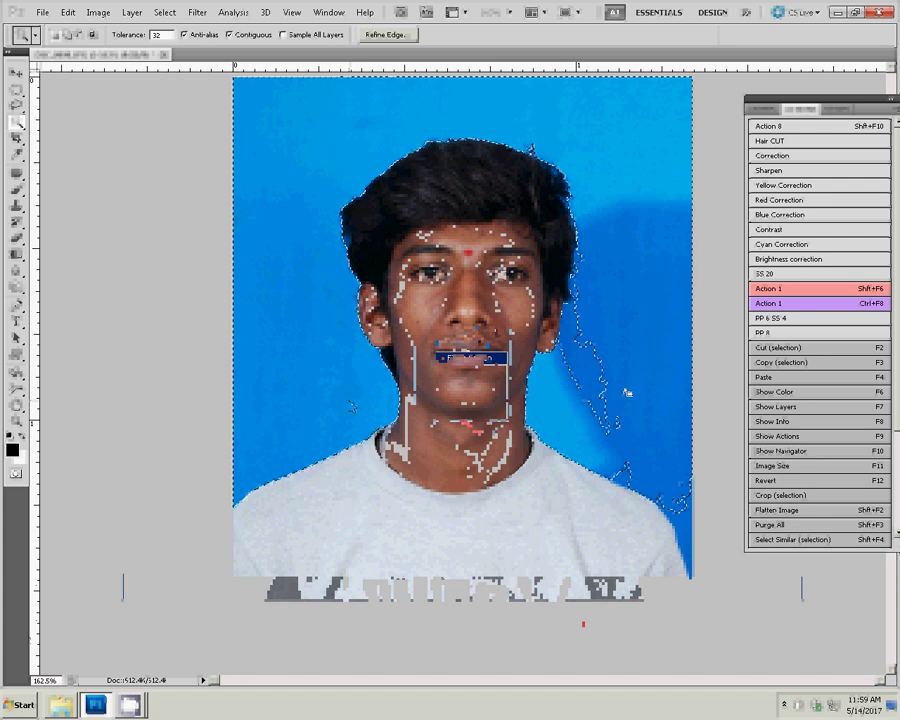
right_click(556, 350)
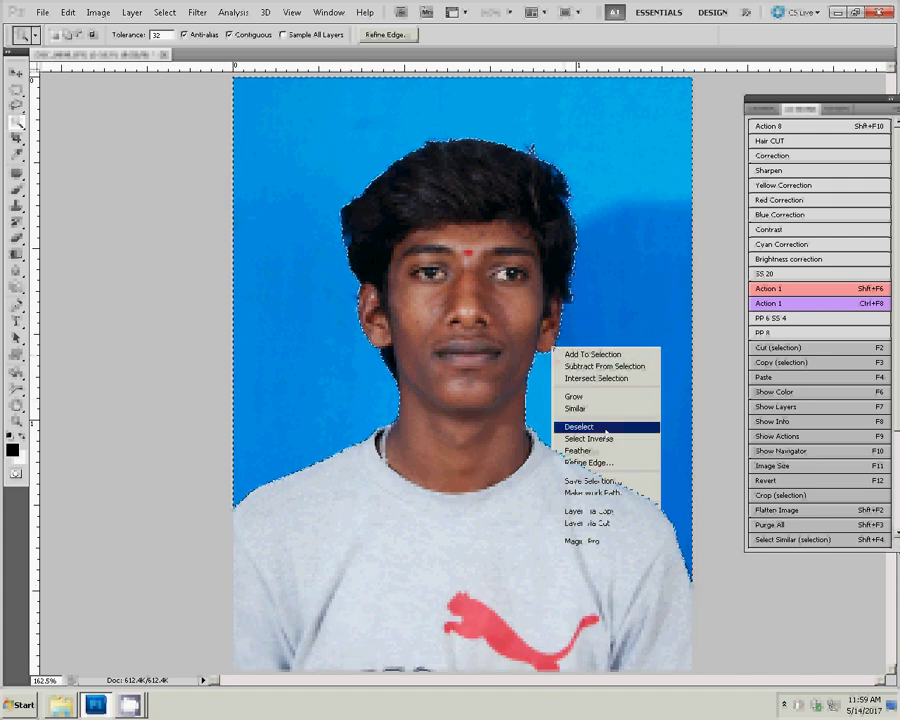
click(578, 450)
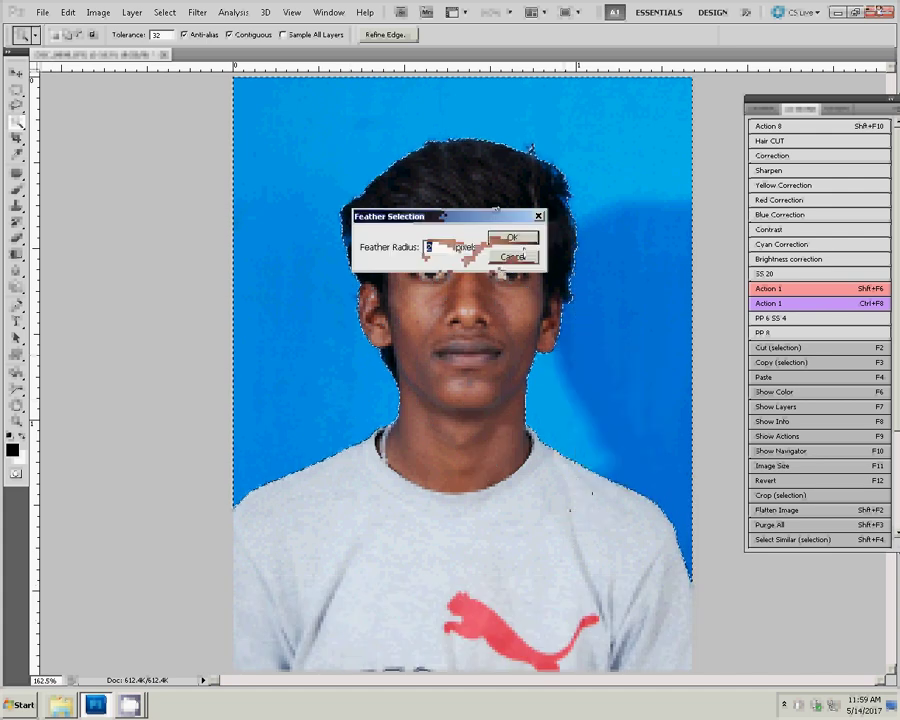
click(512, 238)
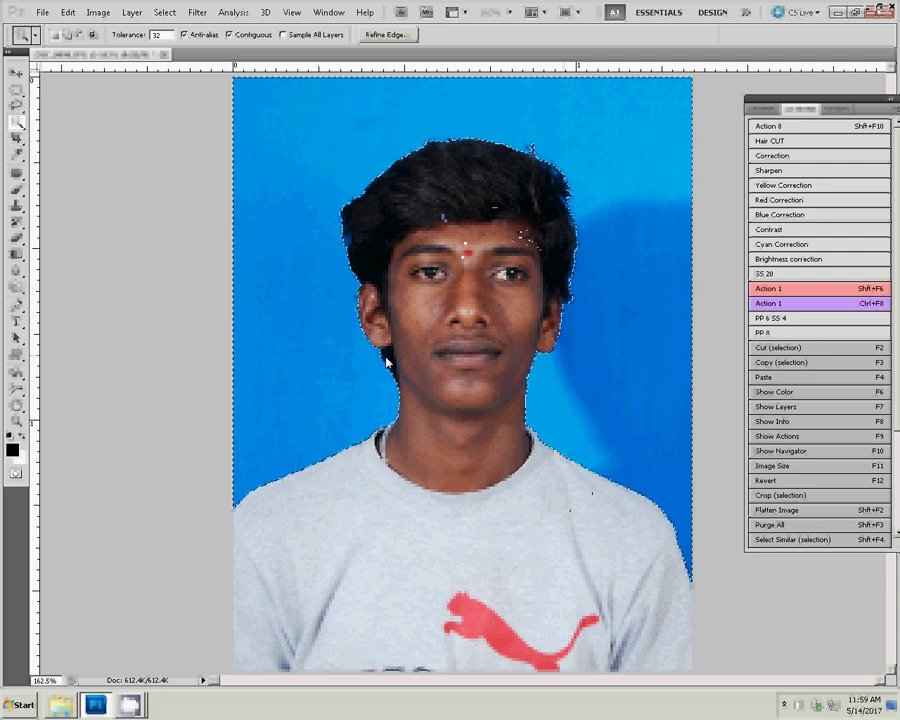
- Sample a colour from the photo and start a solid colour fill layer, then cancel it
key(F7)
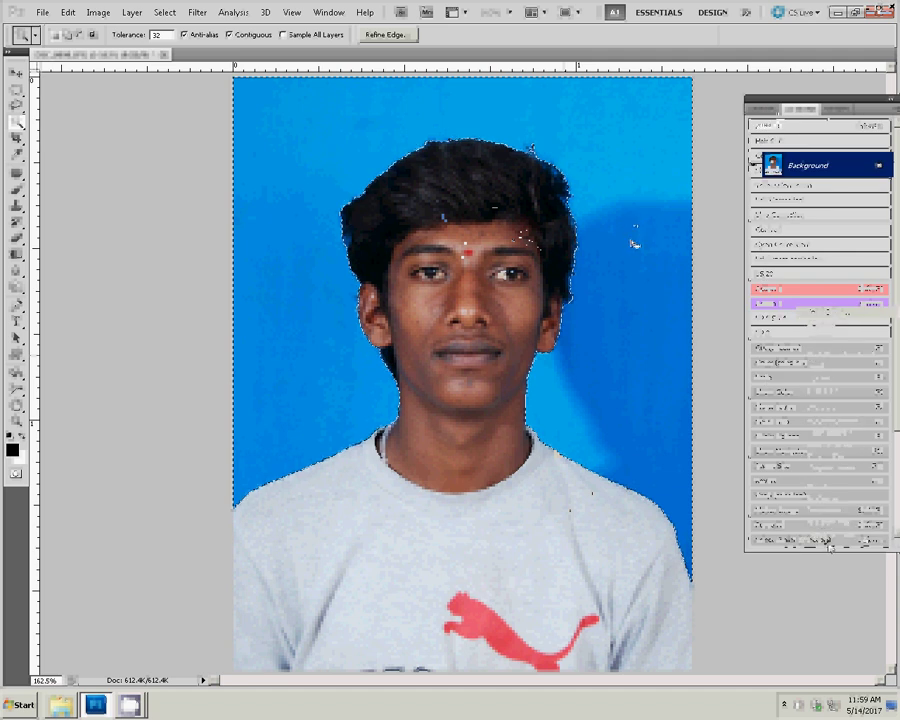
key(i)
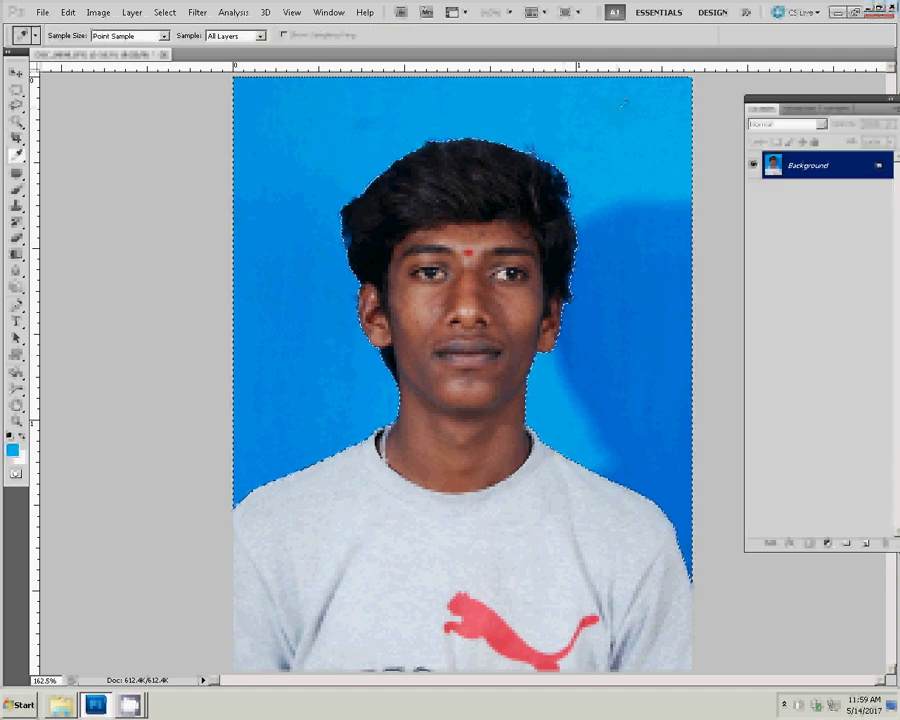
click(838, 310)
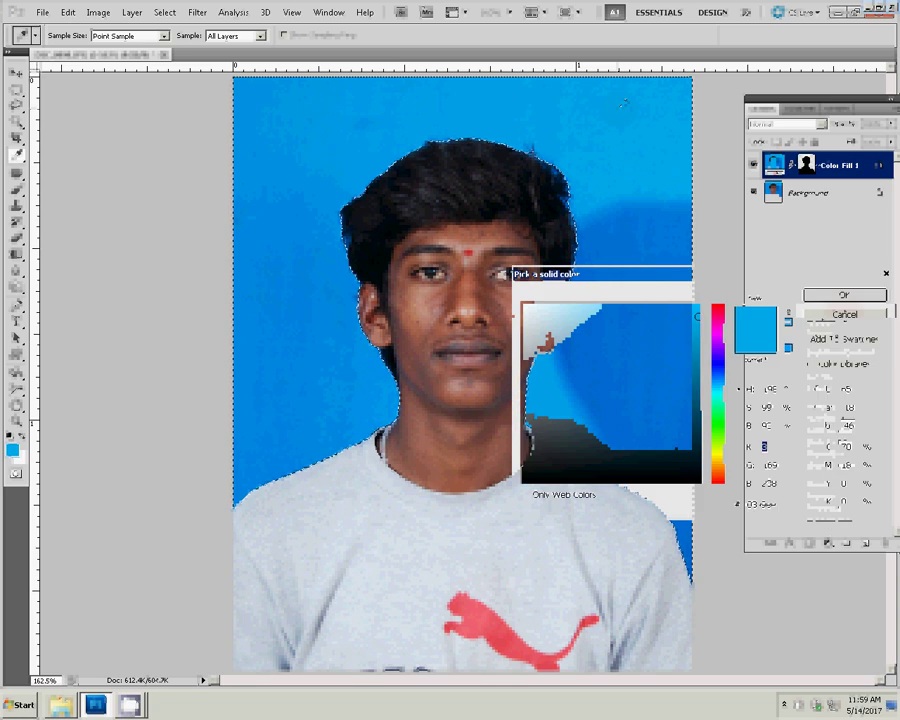
key(Escape)
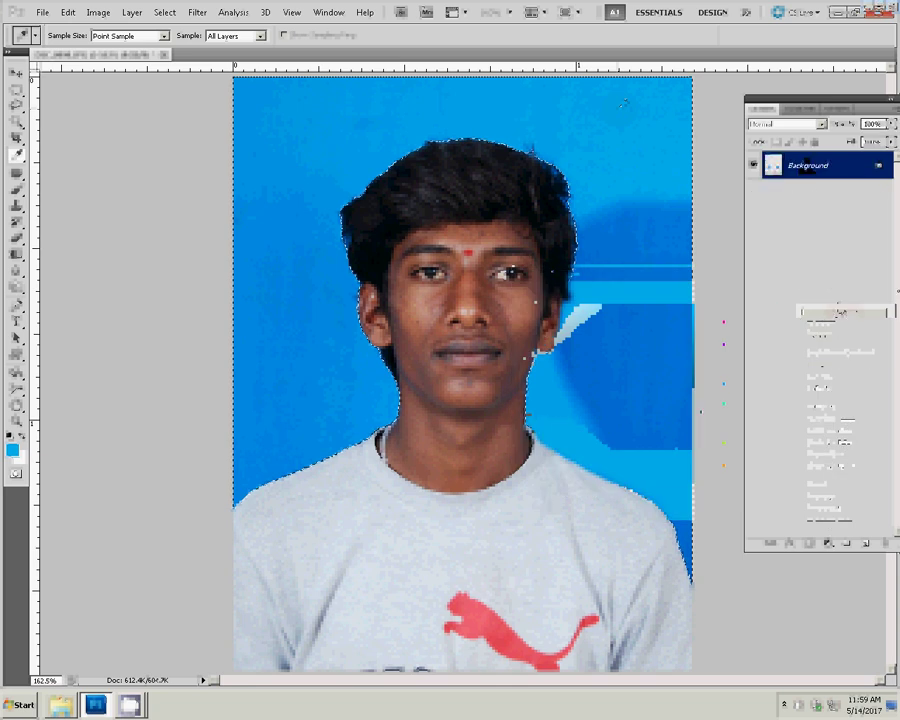
- Duplicate the photo to Layer 1 and fill the Background's selection with solid blue
key(ctrl+j)
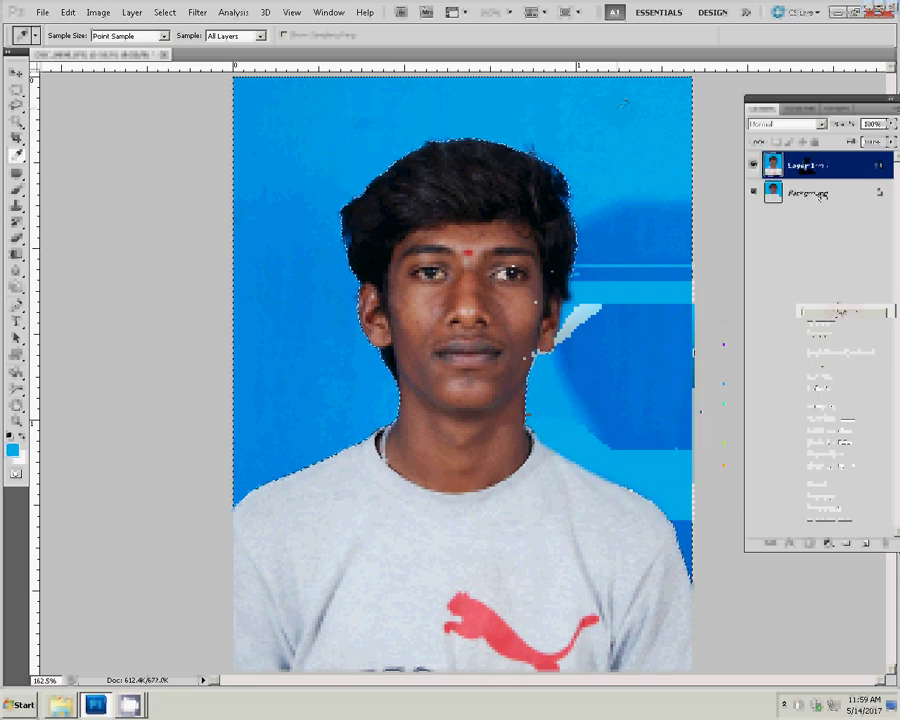
click(808, 193)
key(alt+BackSpace)
click(195, 13)
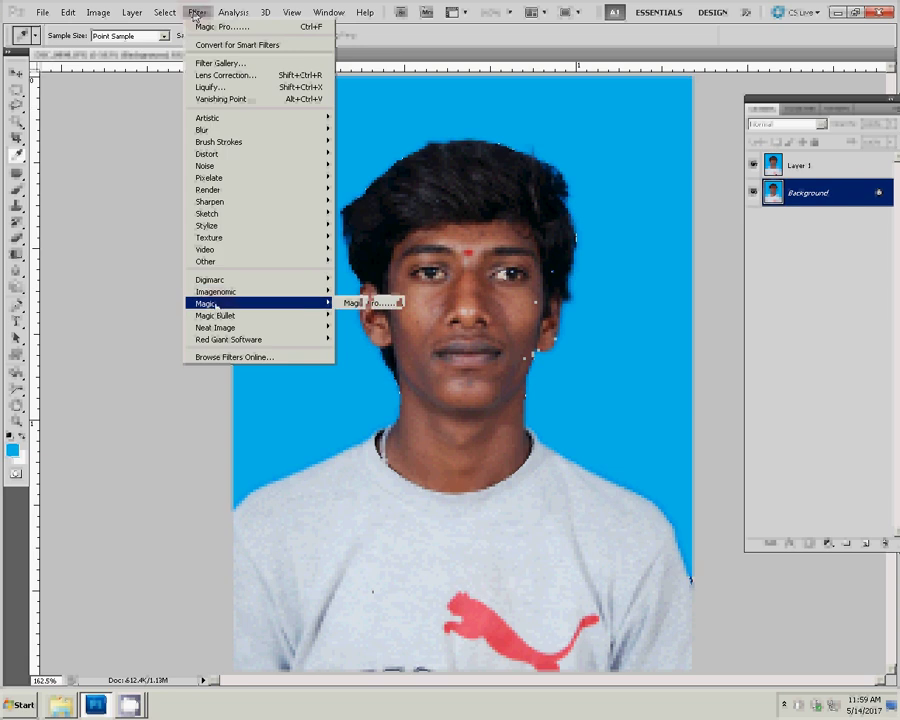
- Smooth the face with the Magic Pro filter at graininess 88
click(370, 302)
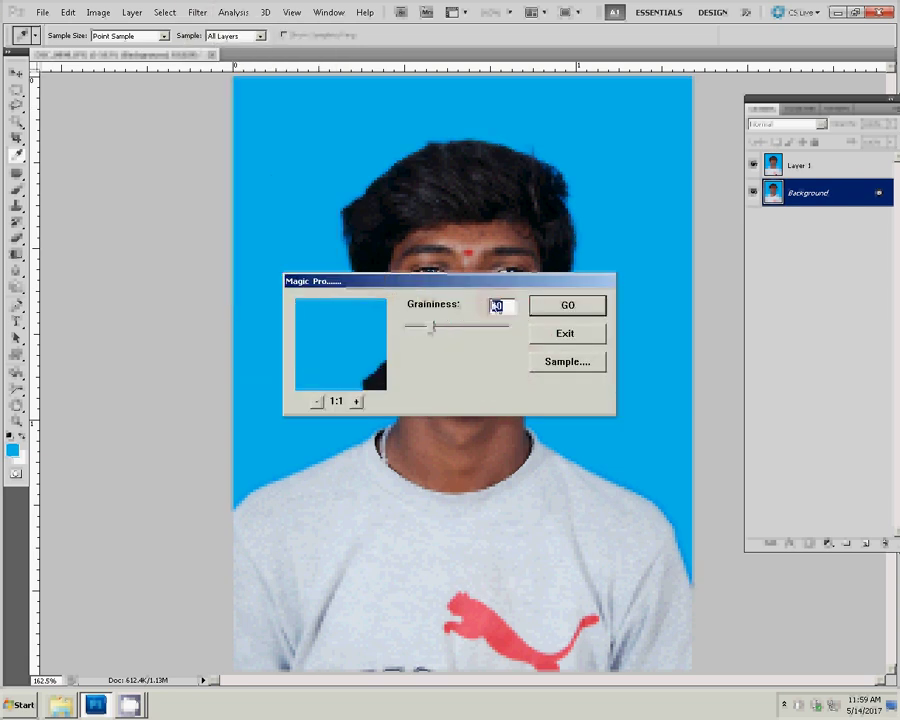
text(88)
click(583, 305)
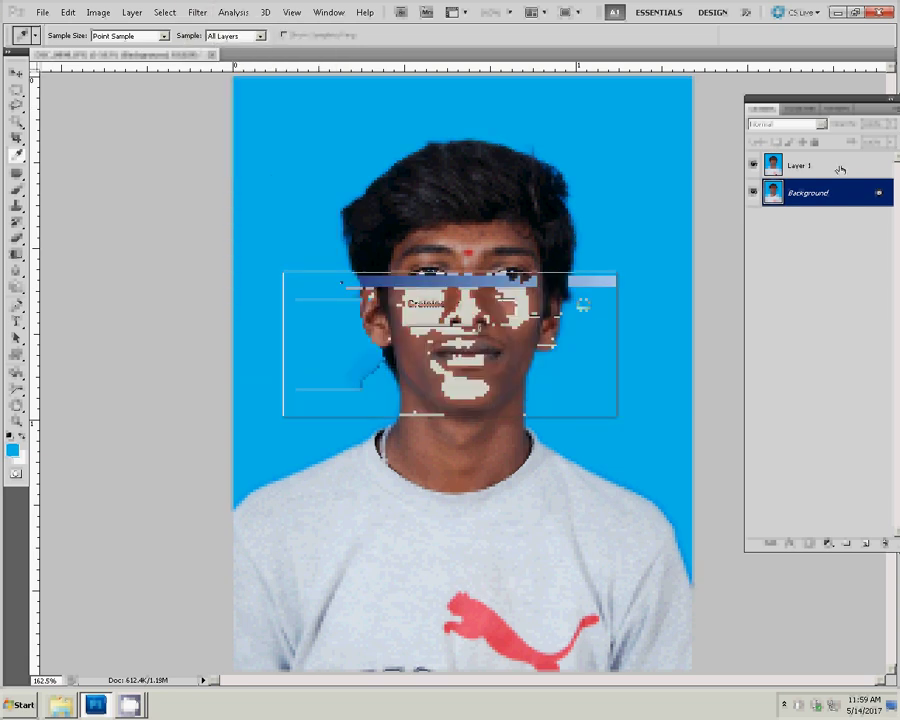
- Select Layer 1, zoom the face to 400%, and try the history eraser on it
click(771, 172)
key(z)
click(421, 358)
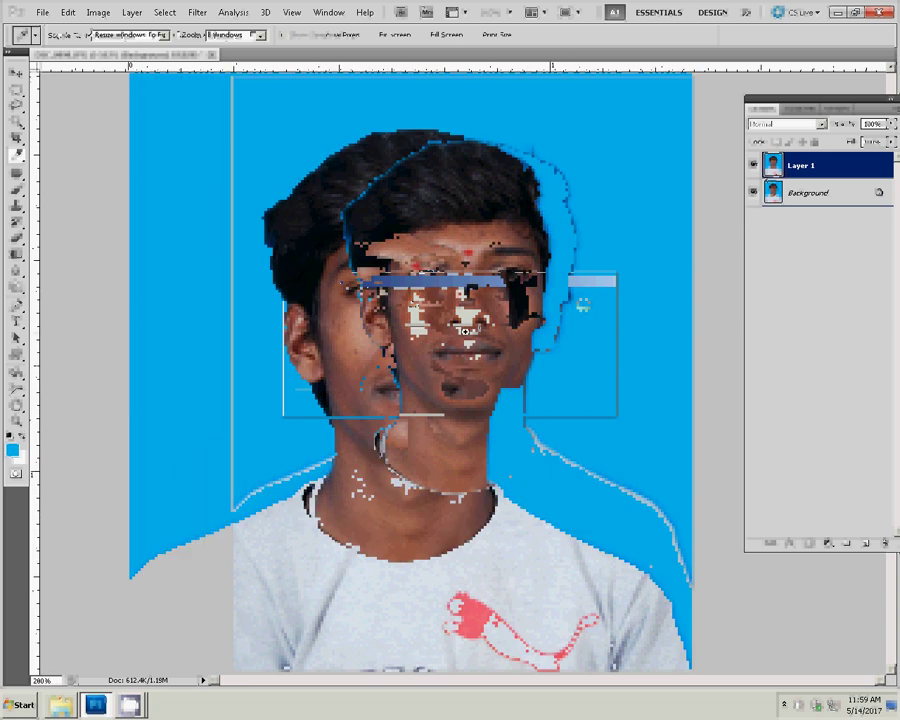
click(421, 358)
click(421, 358)
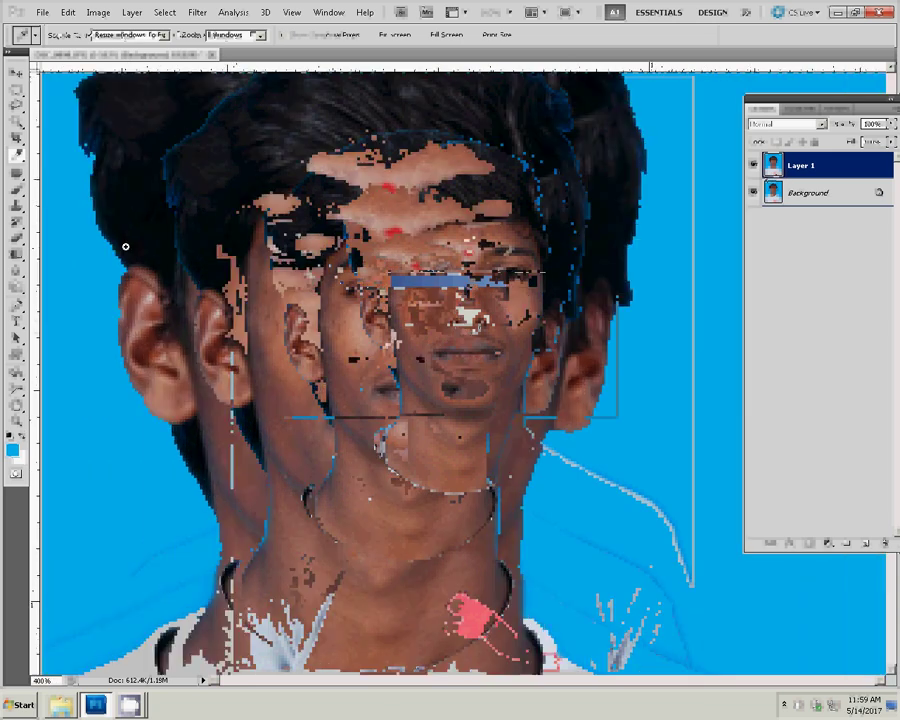
key(e)
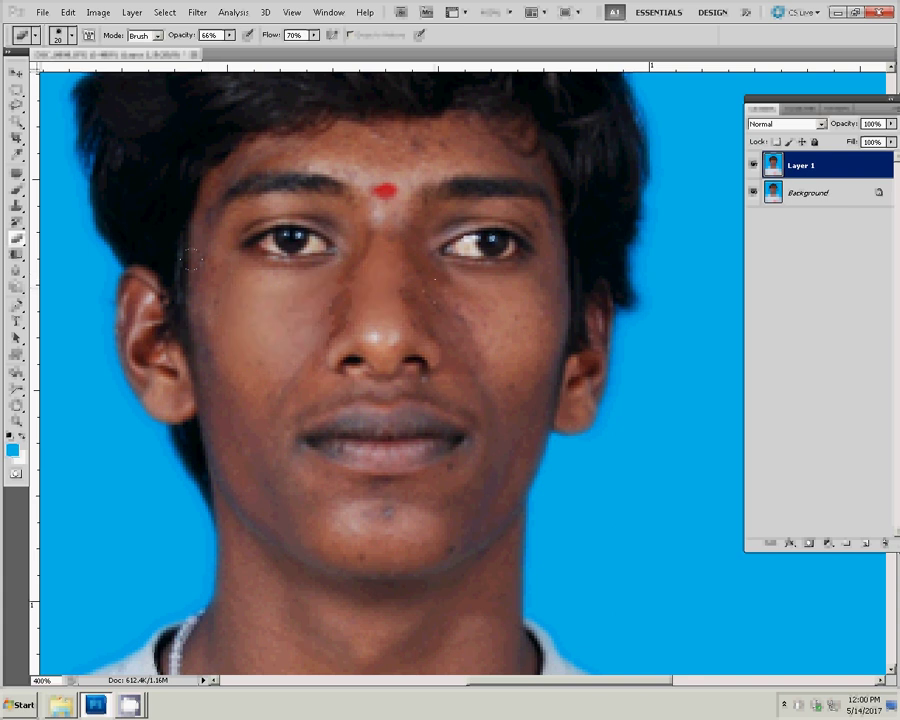
drag(276, 453, 276, 303)
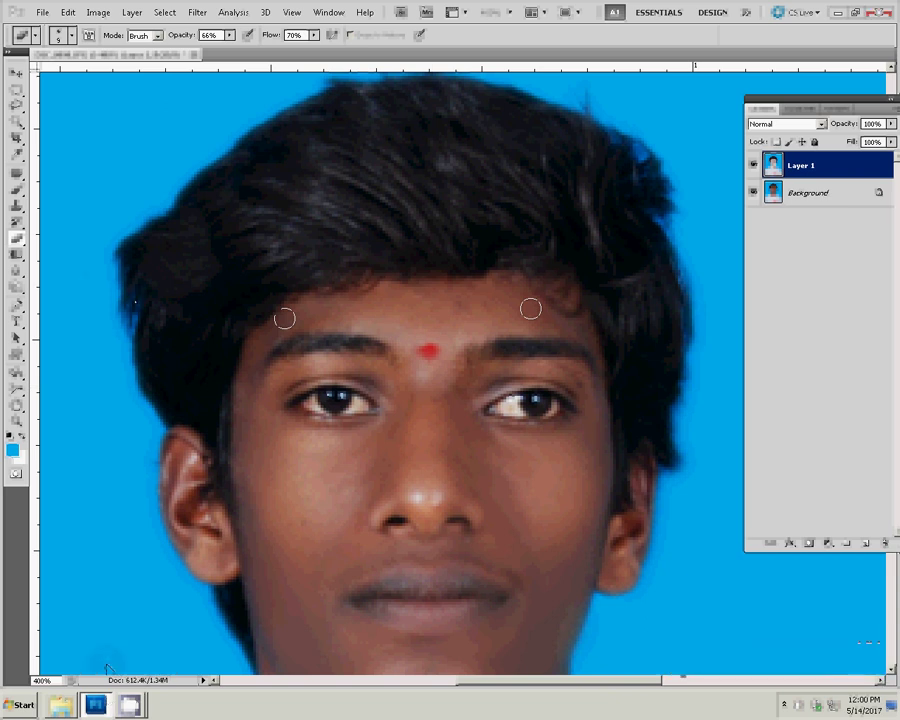
click(70, 272)
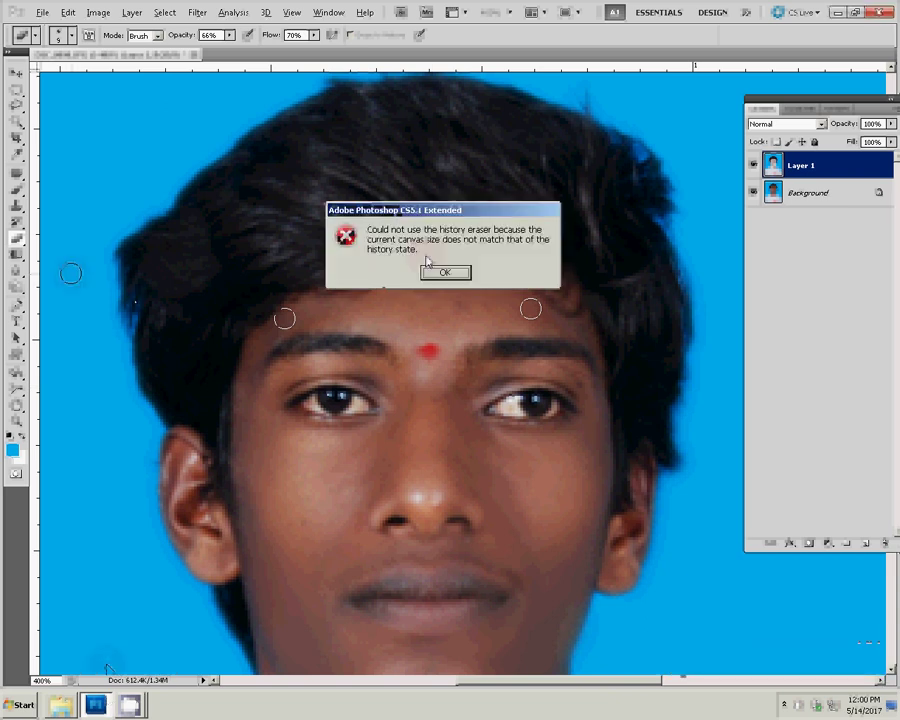
- Dismiss the error, trial-clone over the left hair edge, undo it, and pan across the head
click(432, 271)
key(s)
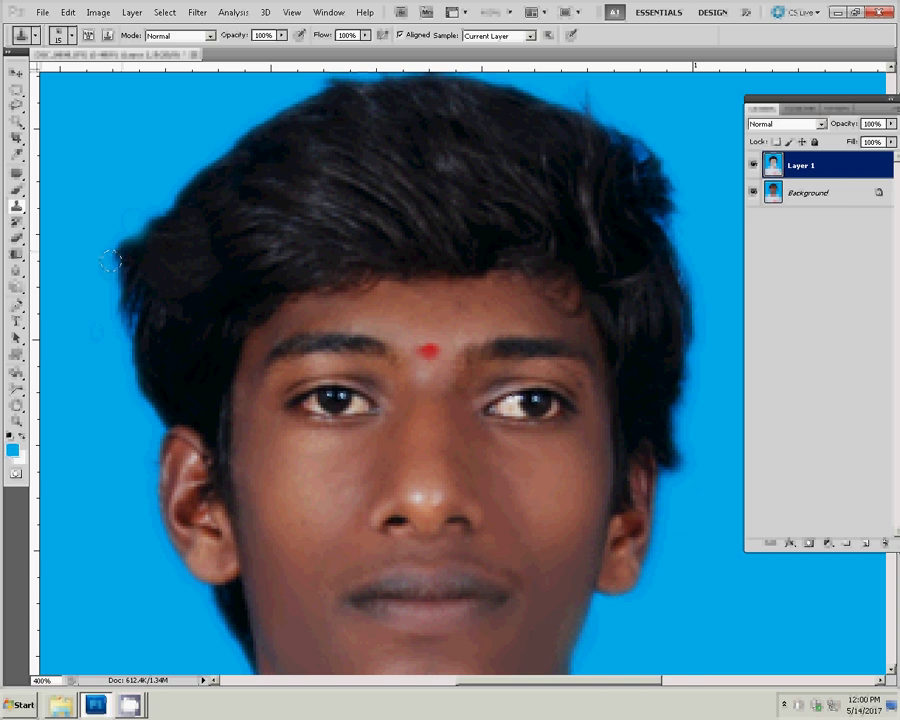
drag(110, 261, 108, 259)
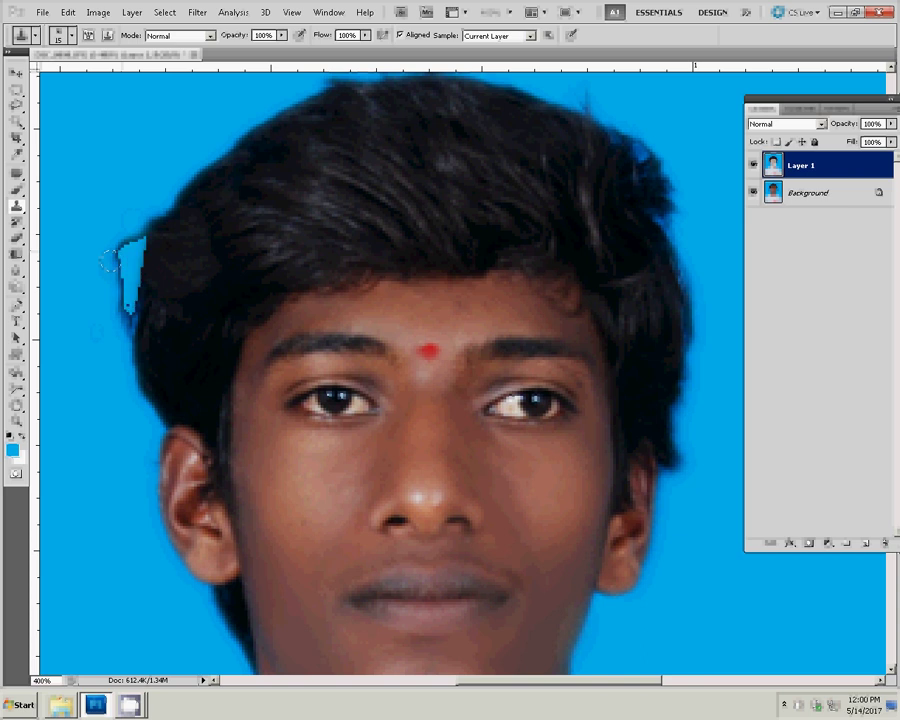
key(ctrl+z)
drag(554, 230, 374, 230)
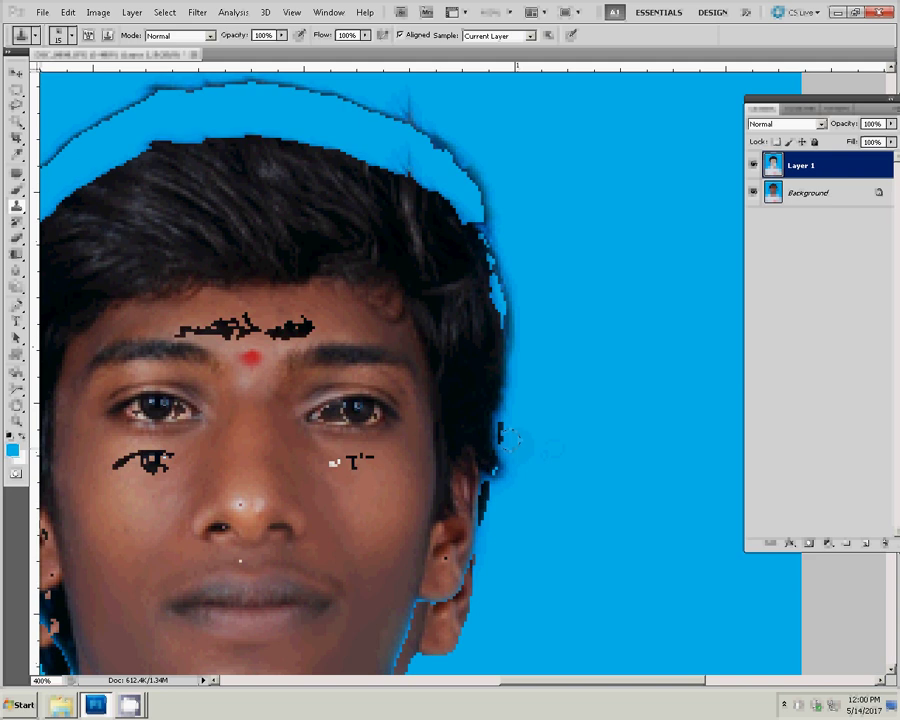
- Fit the photo on screen and merge Layer 1 down into the Background
key(z)
right_click(403, 311)
click(425, 316)
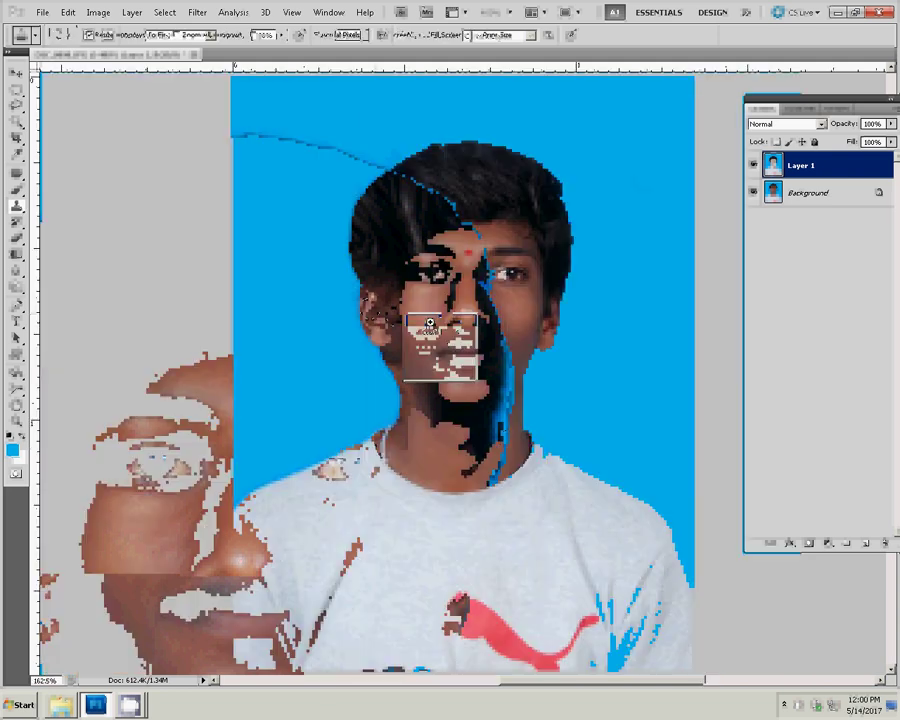
key(ctrl+e)
- Shift the midtones slightly toward yellow with Color Balance
key(ctrl+b)
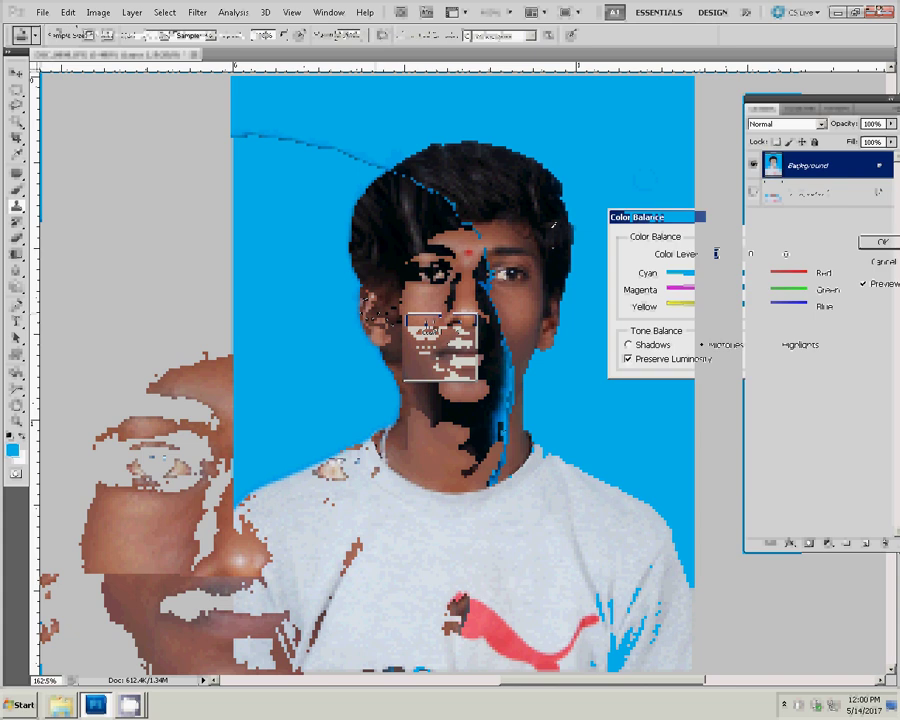
drag(737, 306, 731, 310)
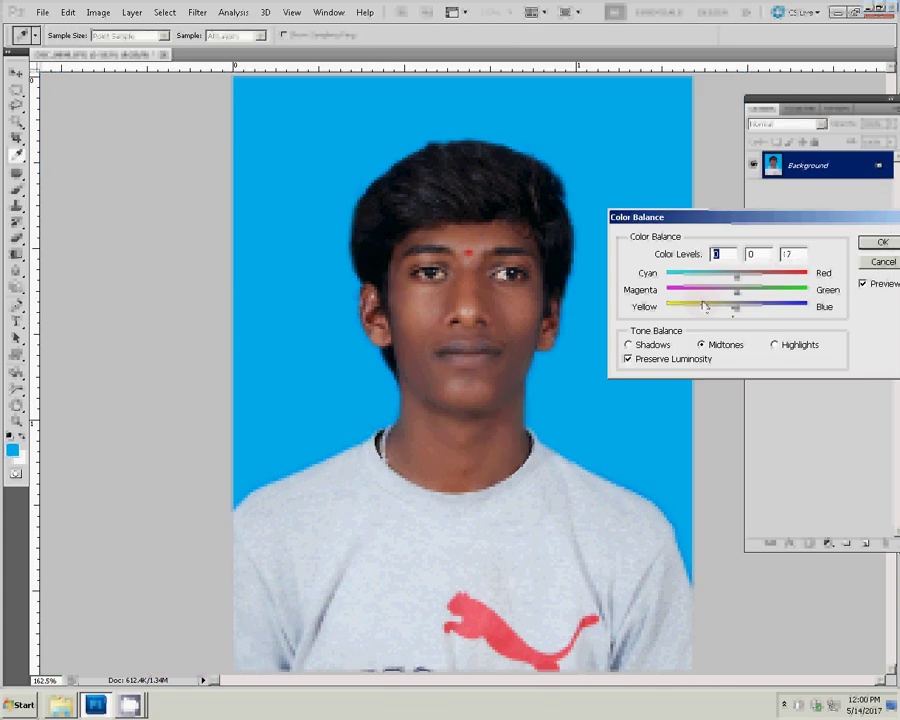
key(Return)
key(z)
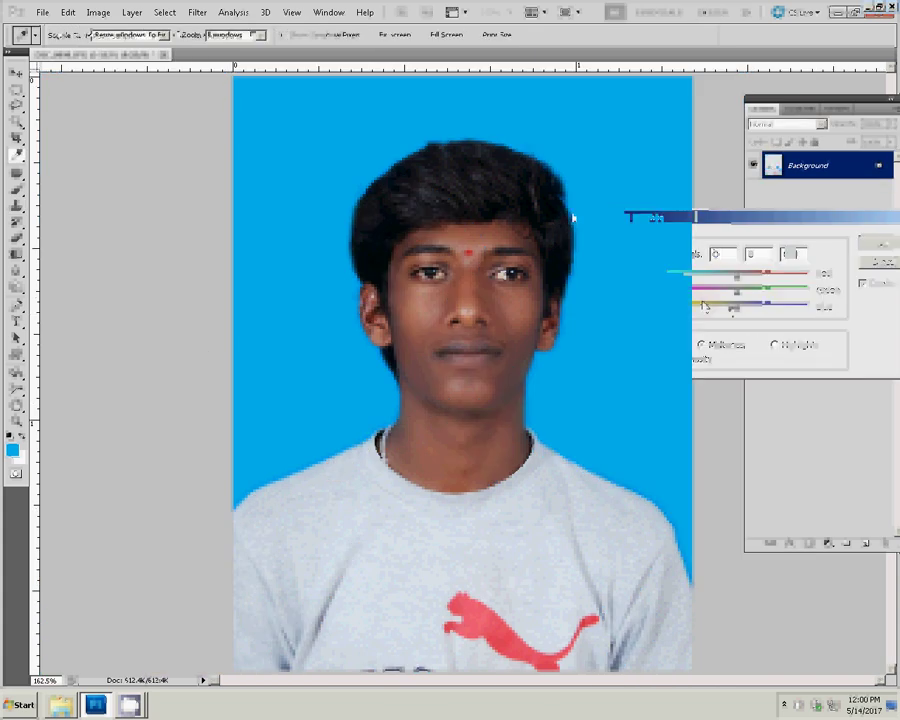
key(s)
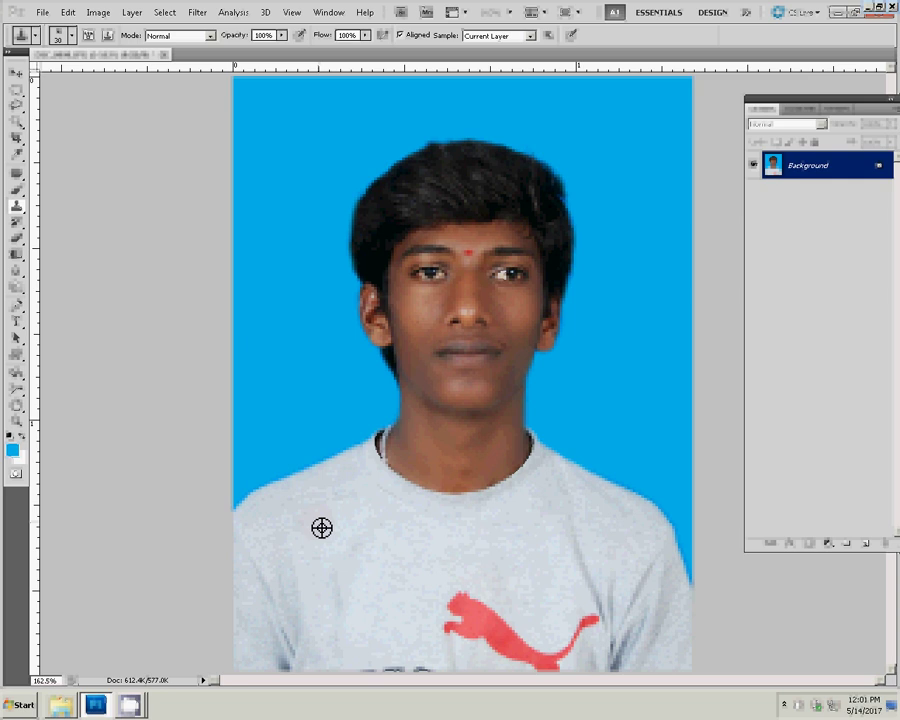
- Run the PP 8 action to tile the portrait eight-up on a 4x6 sheet
alt+click(321, 528)
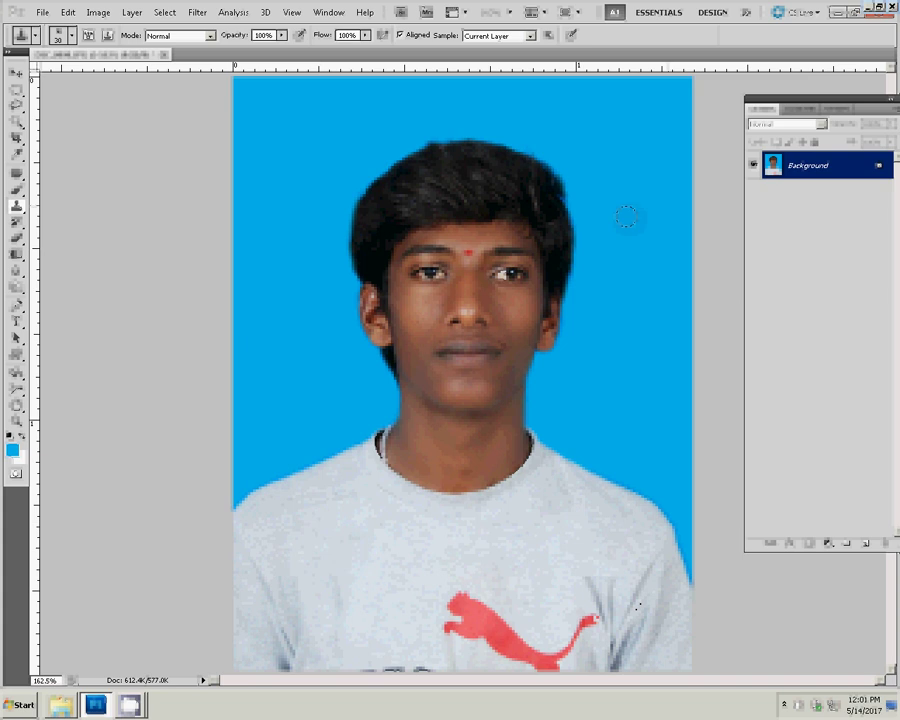
click(812, 110)
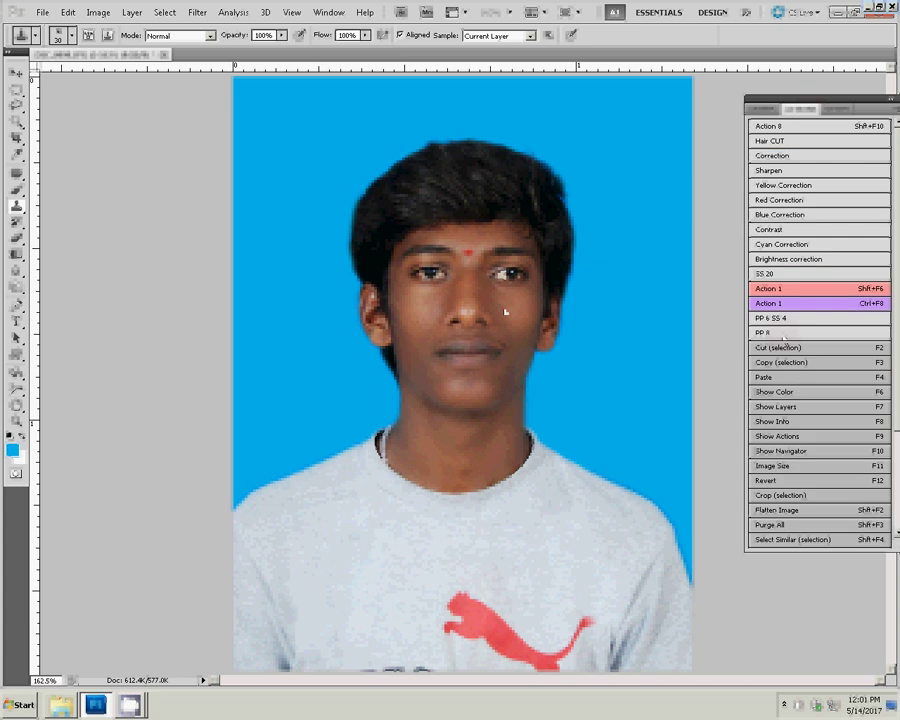
click(786, 334)
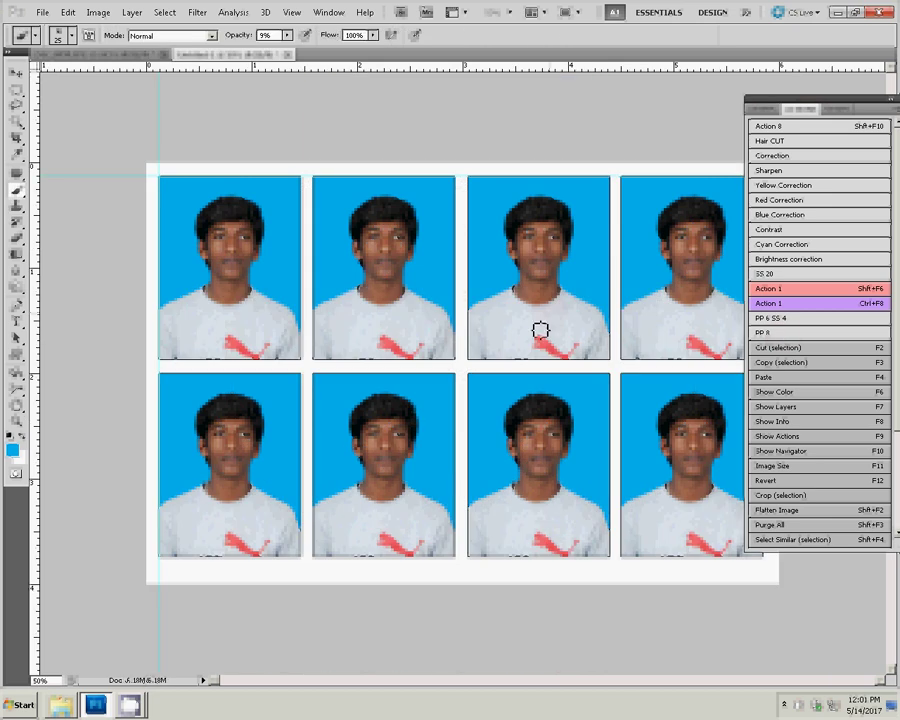
- Apply the Blue Correction action and a Levels adjustment with white input 243
click(780, 214)
click(882, 259)
click(872, 286)
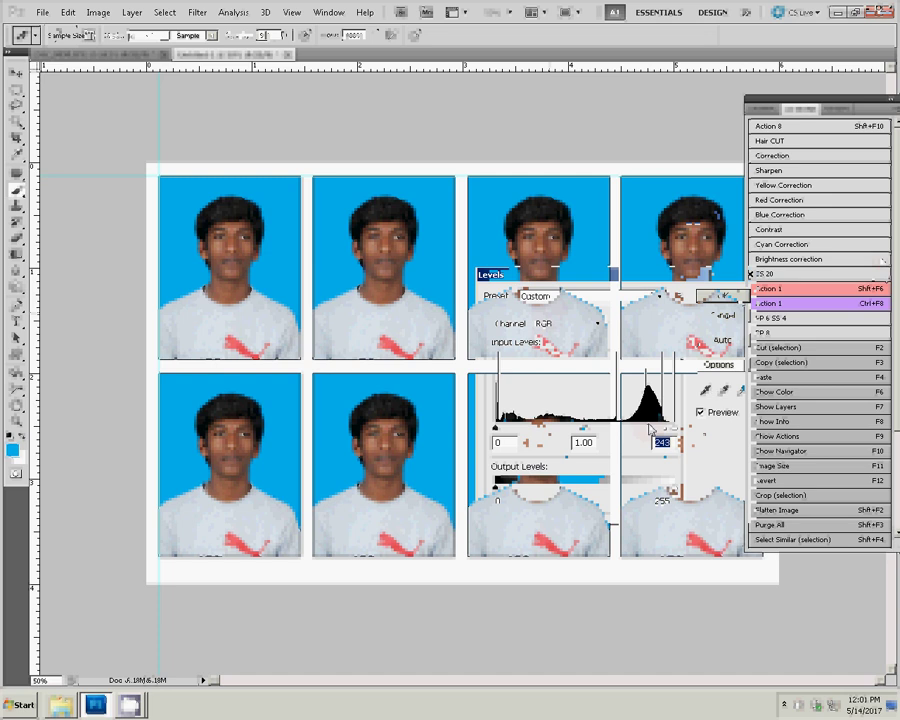
key(Return)
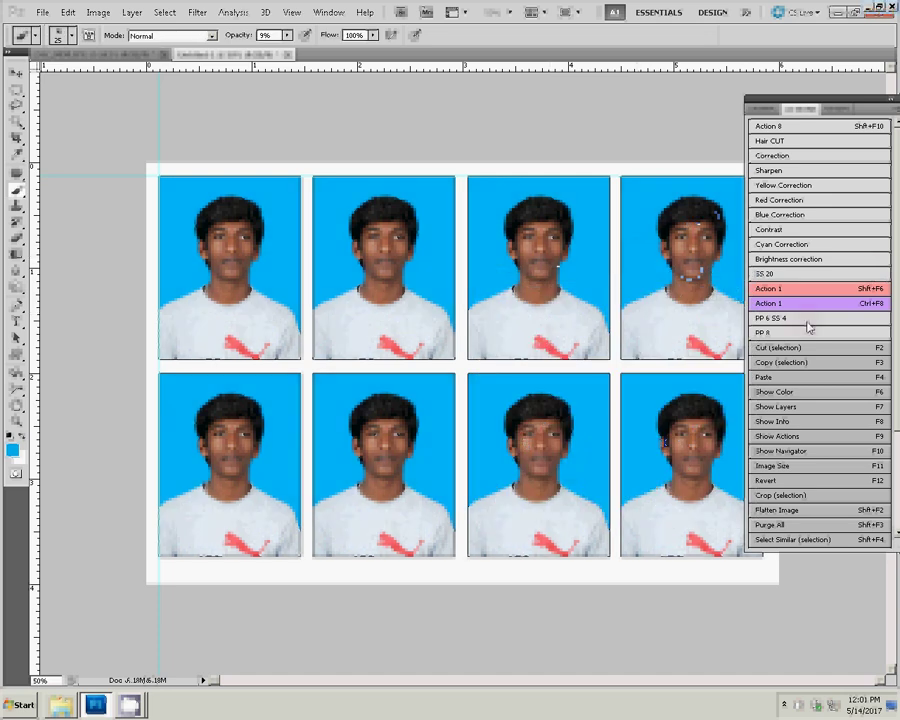
- Save the sheet as maximum-quality JPEG '13-4x6=3' and close it without further changes
key(alt+f)
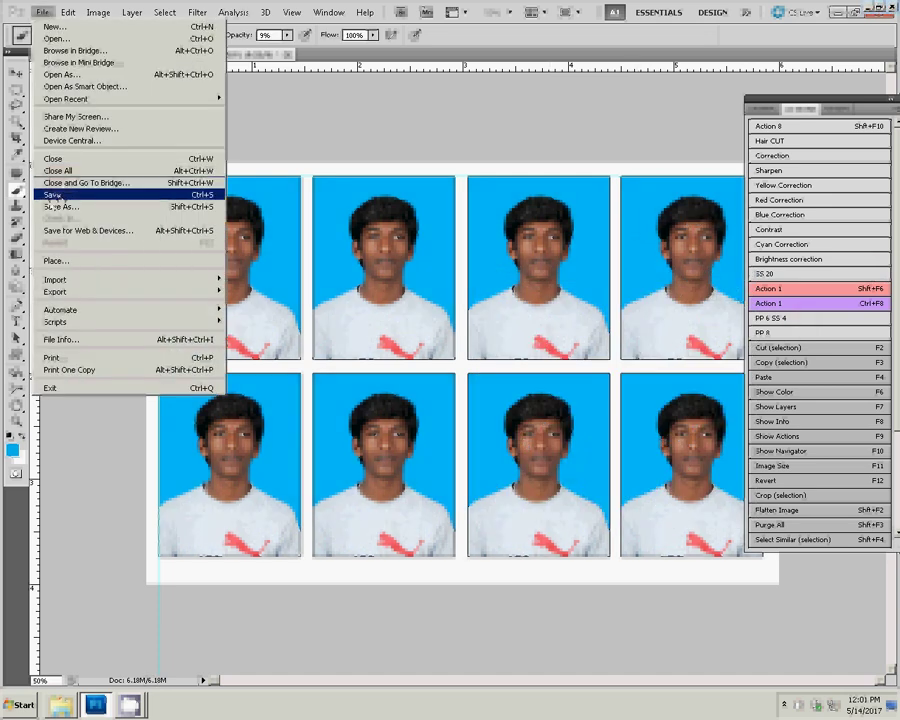
click(63, 207)
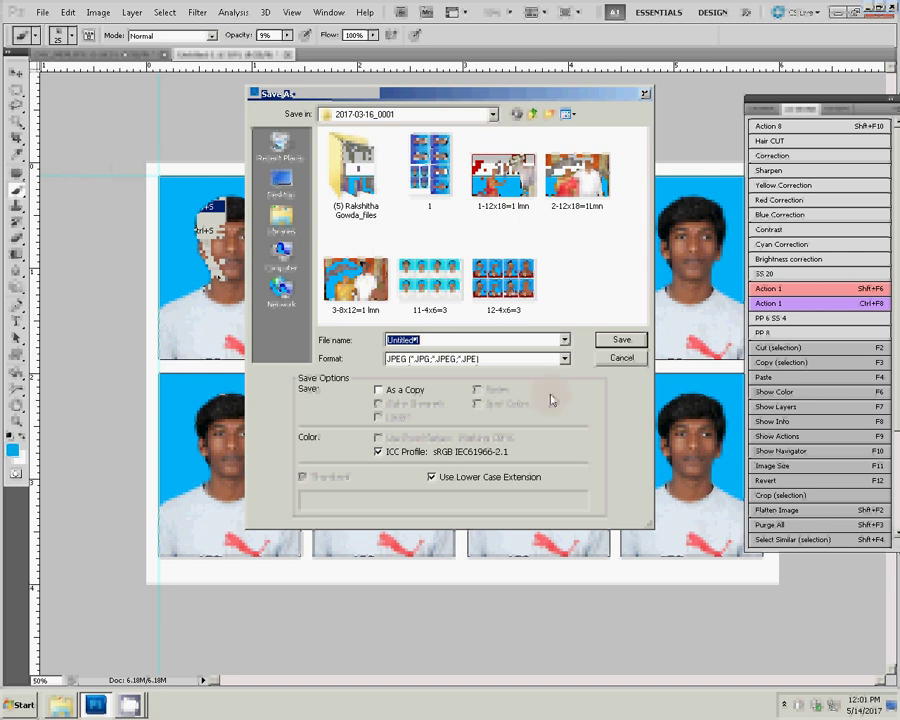
text(13-)
text(4x)
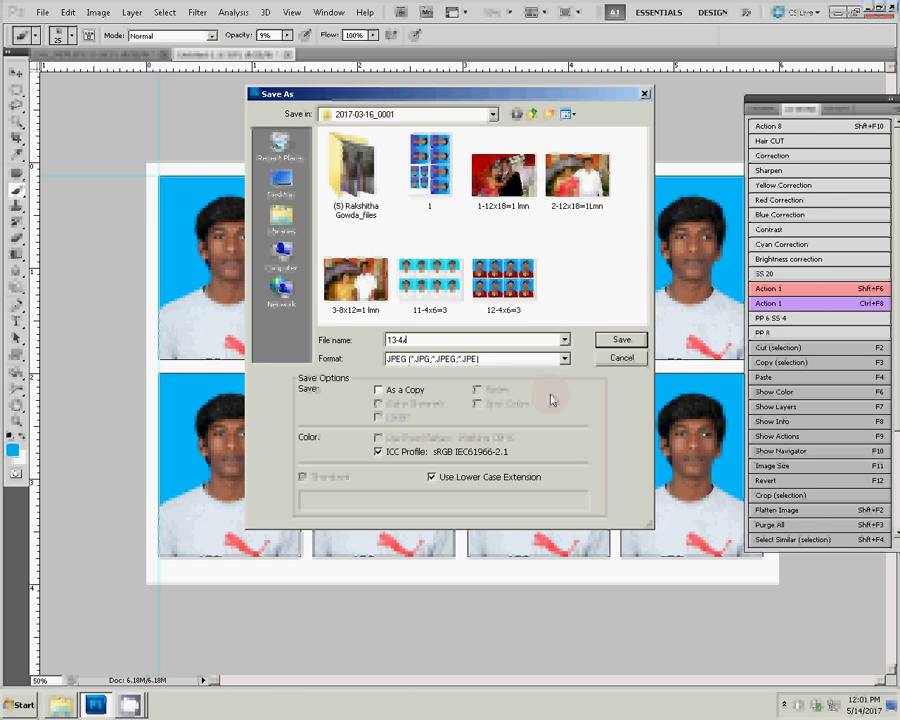
text(6=3)
key(Return)
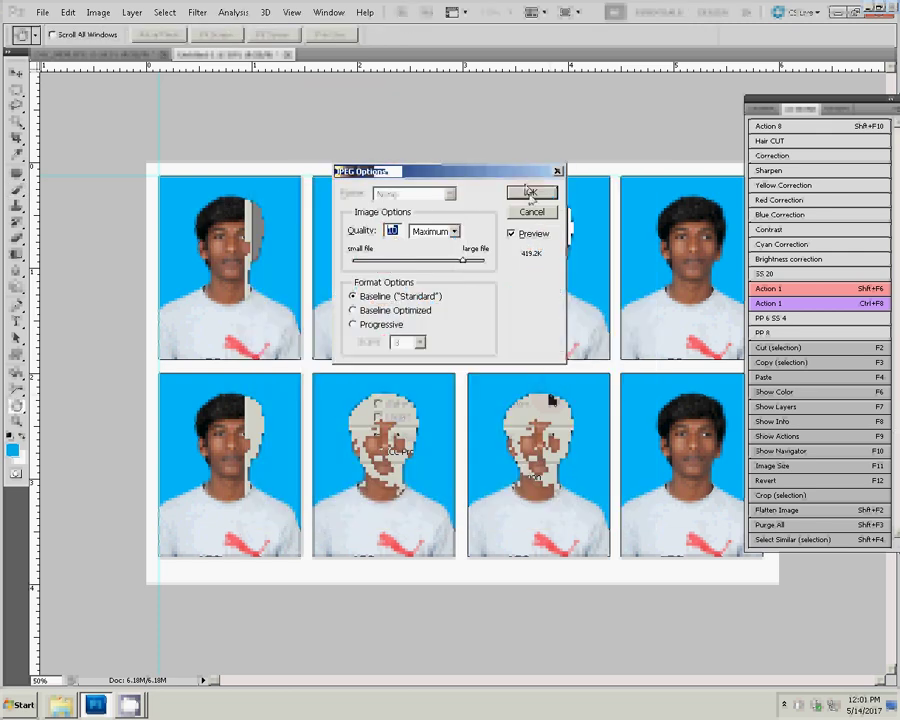
click(531, 192)
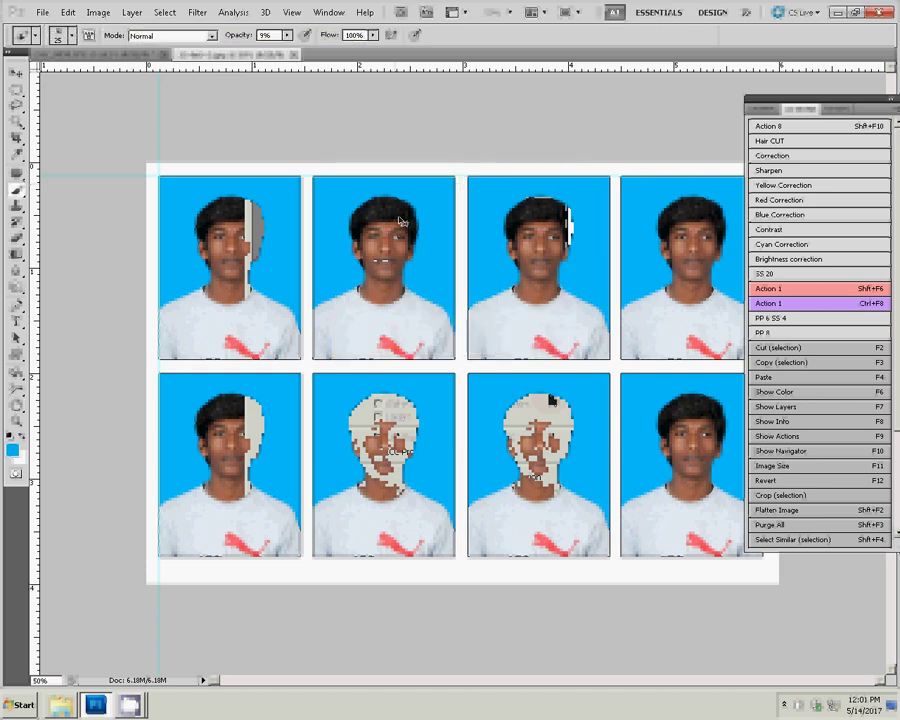
key(ctrl+w)
click(452, 263)
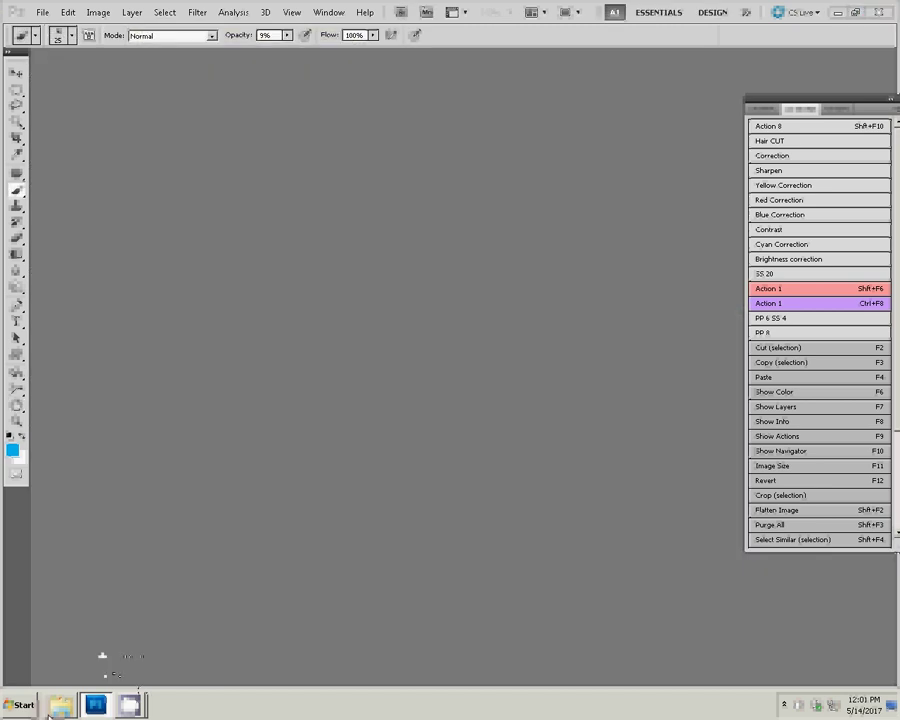